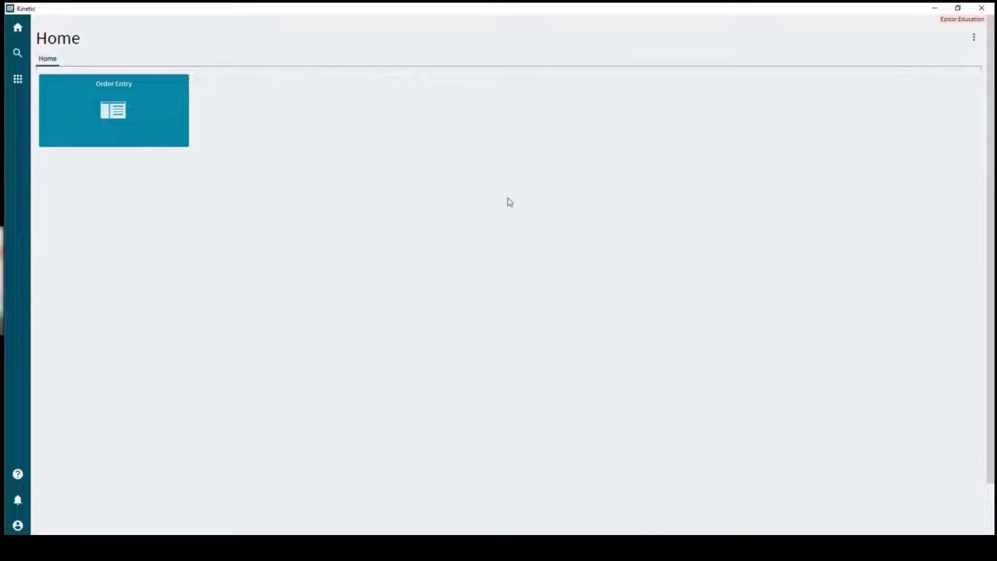
Step: Launch Order Entry and choose Application Studio for the Sales Orders screen
left_click(168, 134)
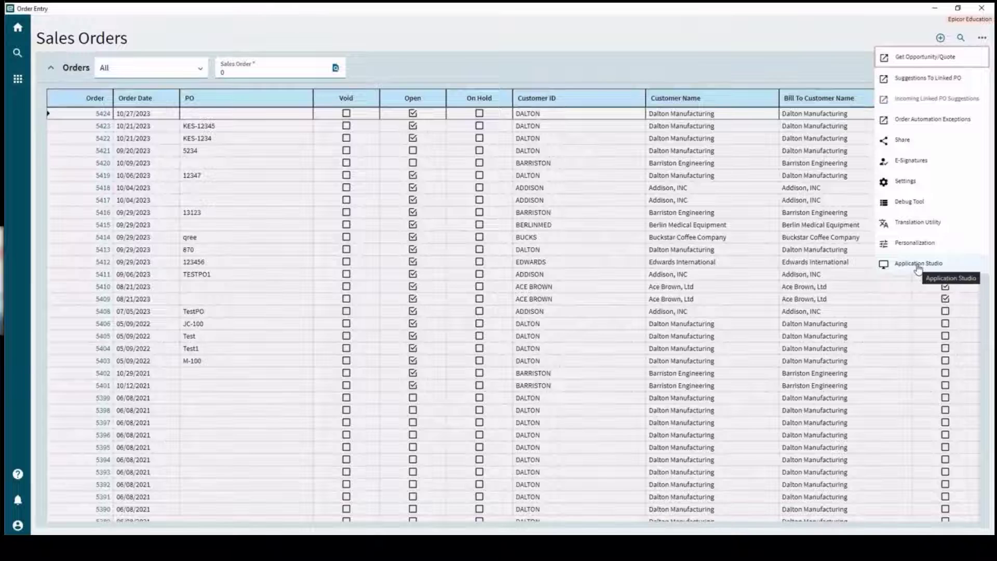
left_click(919, 265)
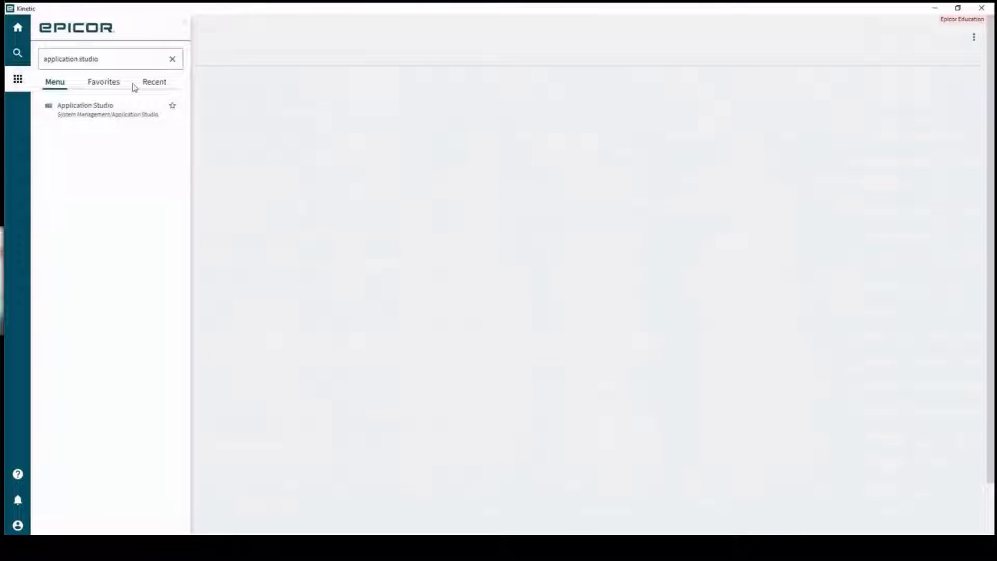
Step: Open Application Studio maximised, filter Application ID to 'erp.ui.salesorderen', and open its Base layer
left_click(122, 119)
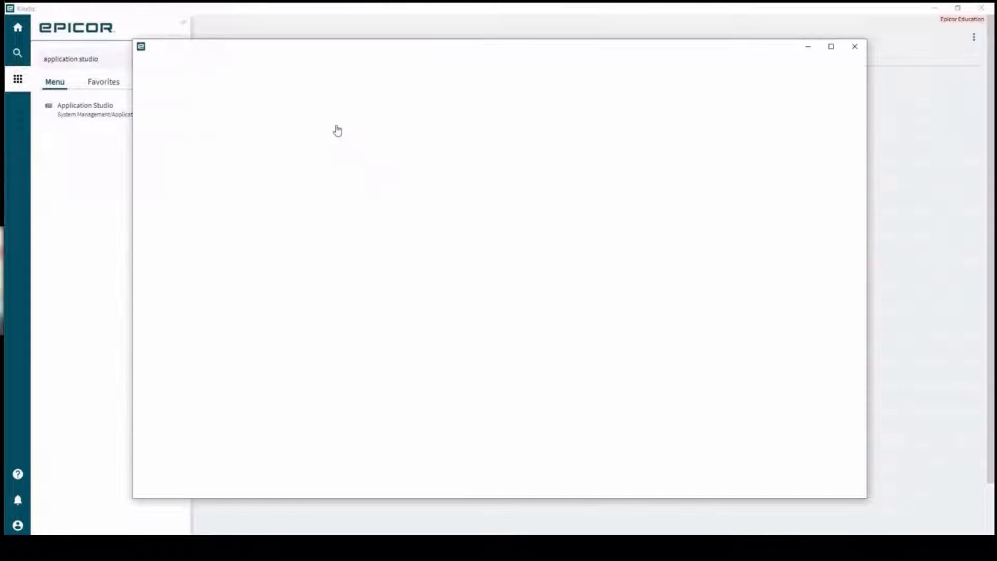
double_click(601, 49)
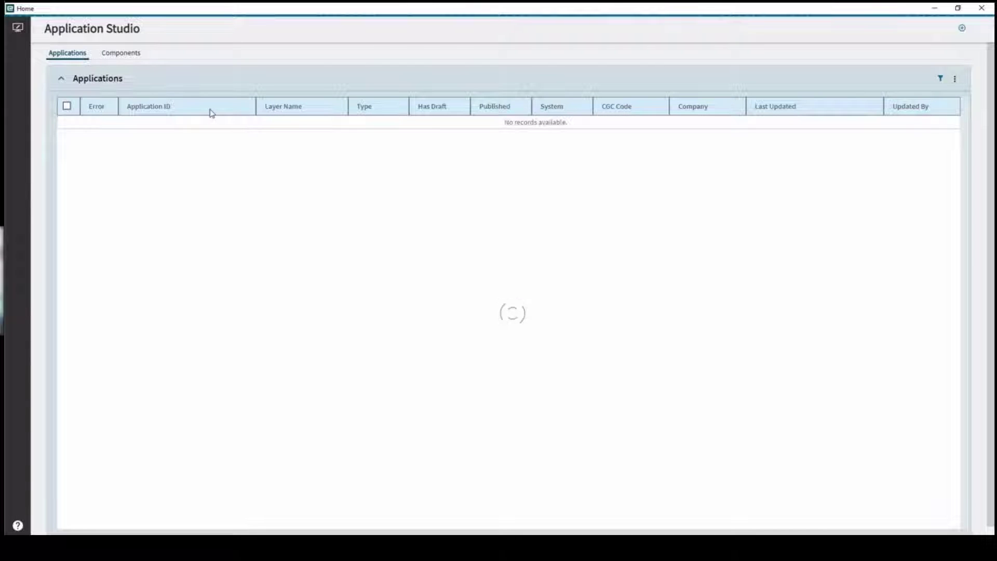
left_click(941, 80)
left_click(172, 148)
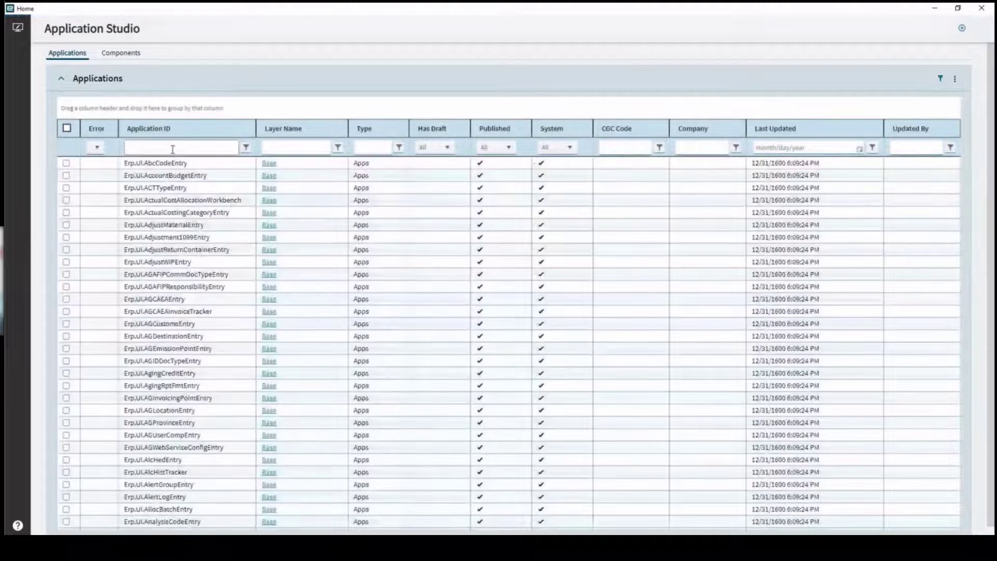
type("erp.")
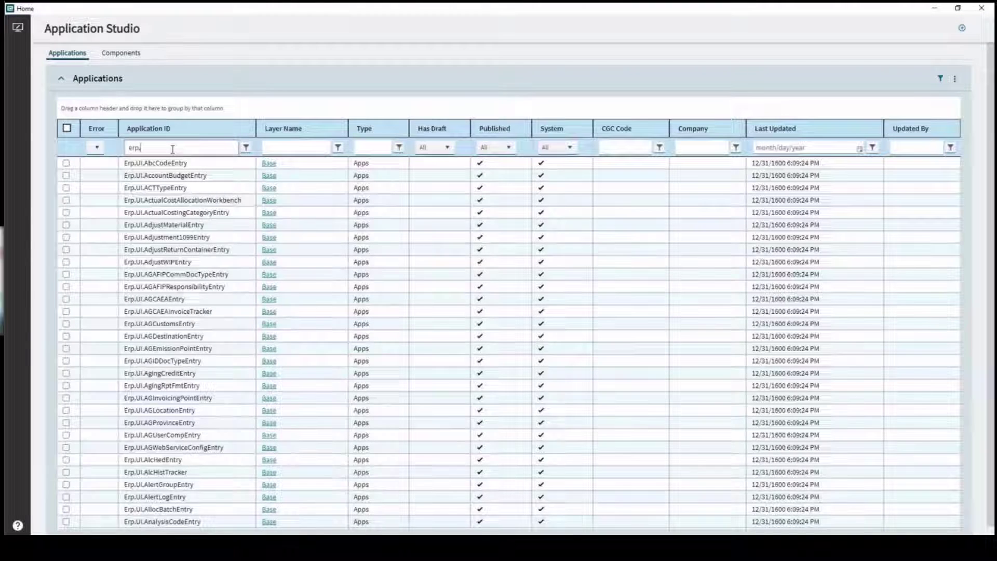
type("ui.salesorderen")
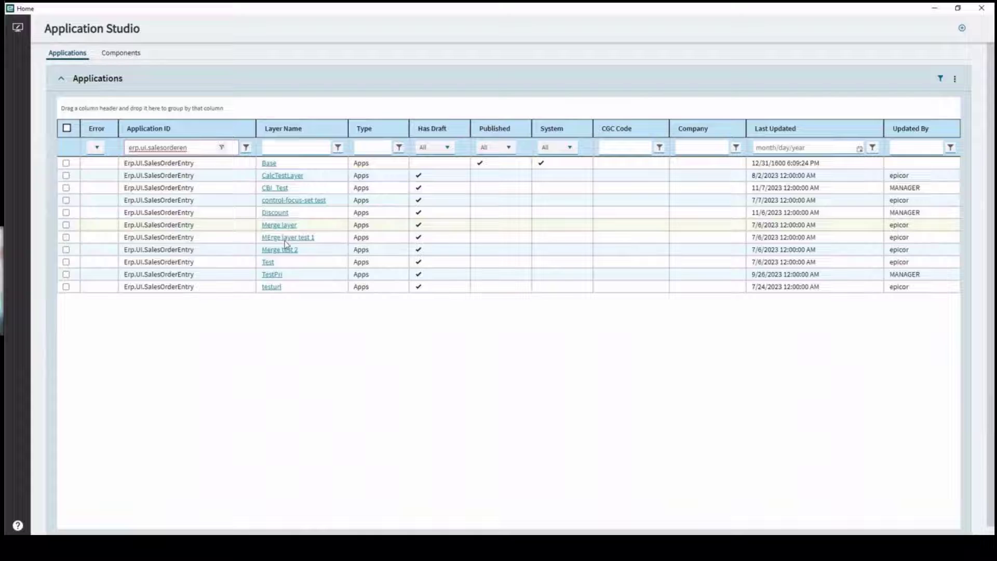
left_click(270, 164)
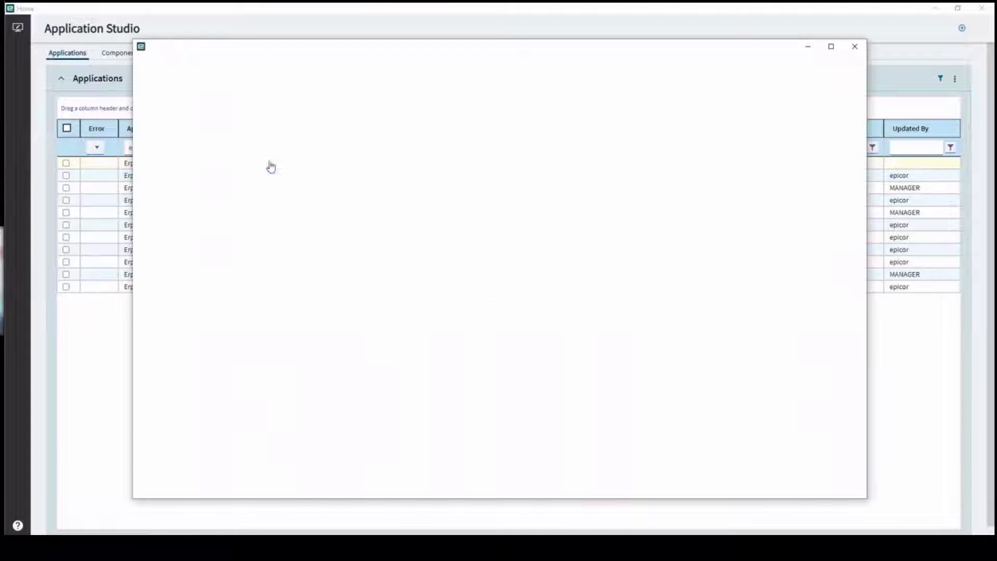
double_click(676, 51)
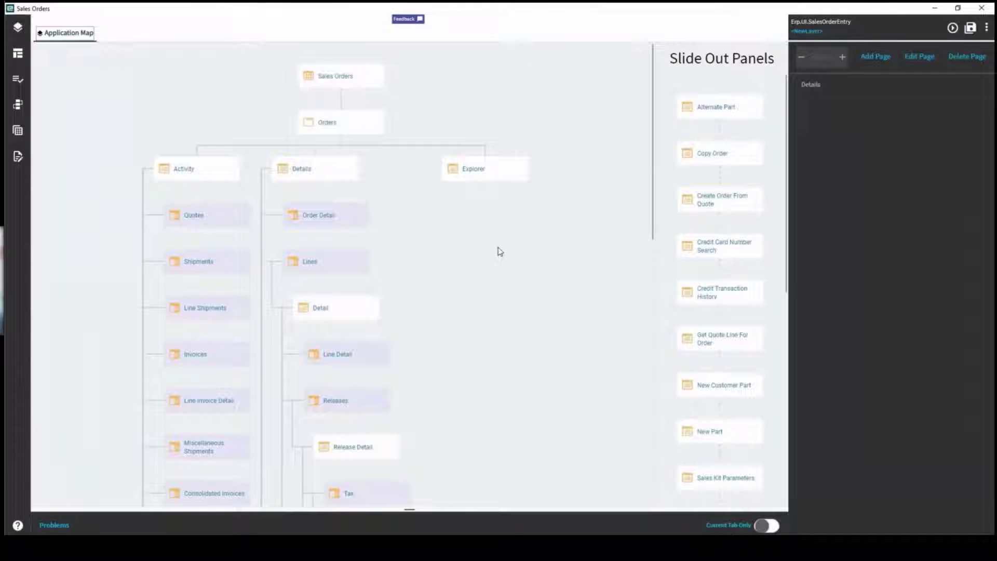
Step: Select the Detail page under Lines (OrderLineDetailPage) in the application map
scroll(584, 178, "down", 1)
scroll(582, 155, "up", 1)
scroll(740, 250, "down", 5)
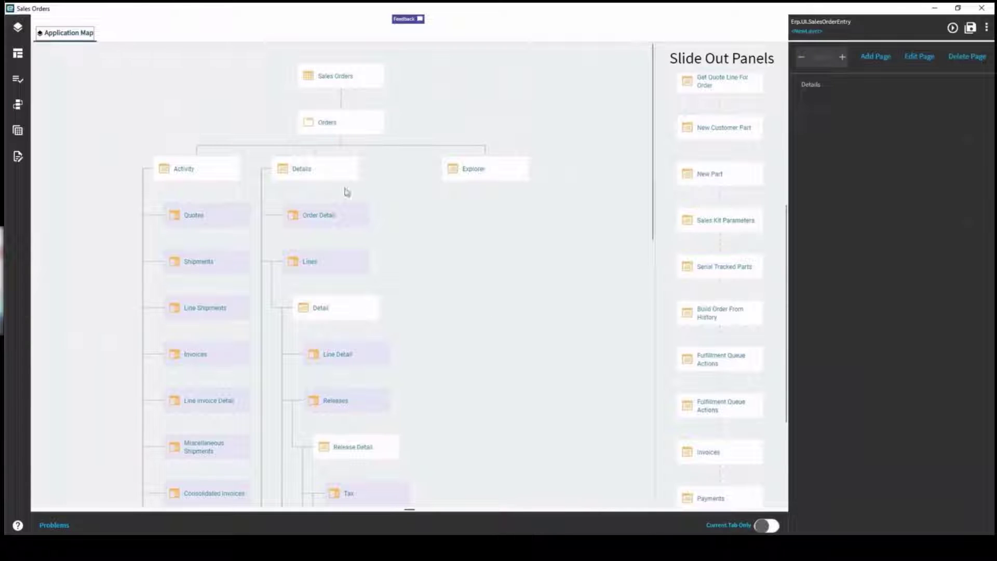
scroll(445, 279, "down", 2)
scroll(433, 270, "up", 2)
scroll(435, 237, "down", 1)
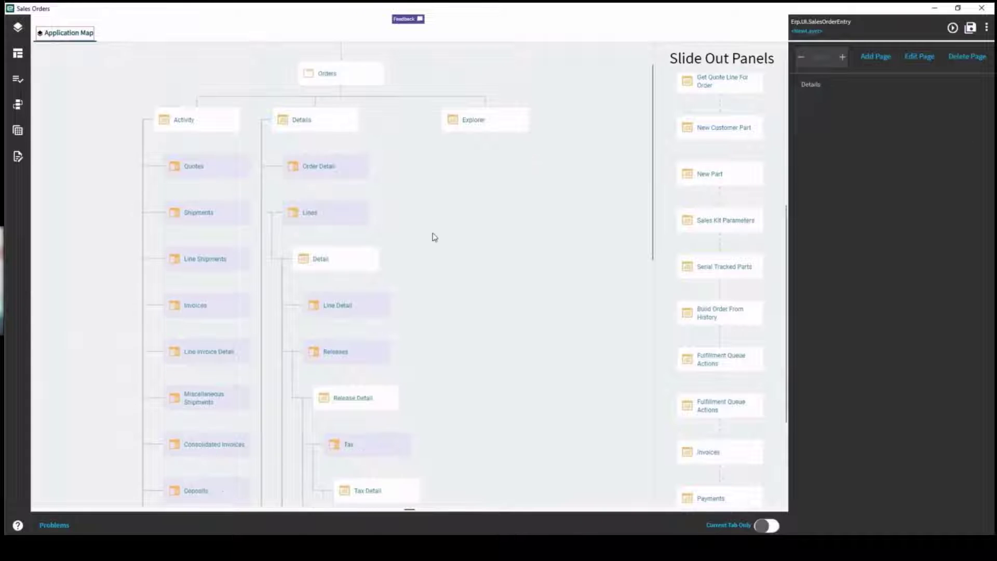
scroll(371, 232, "down", 4)
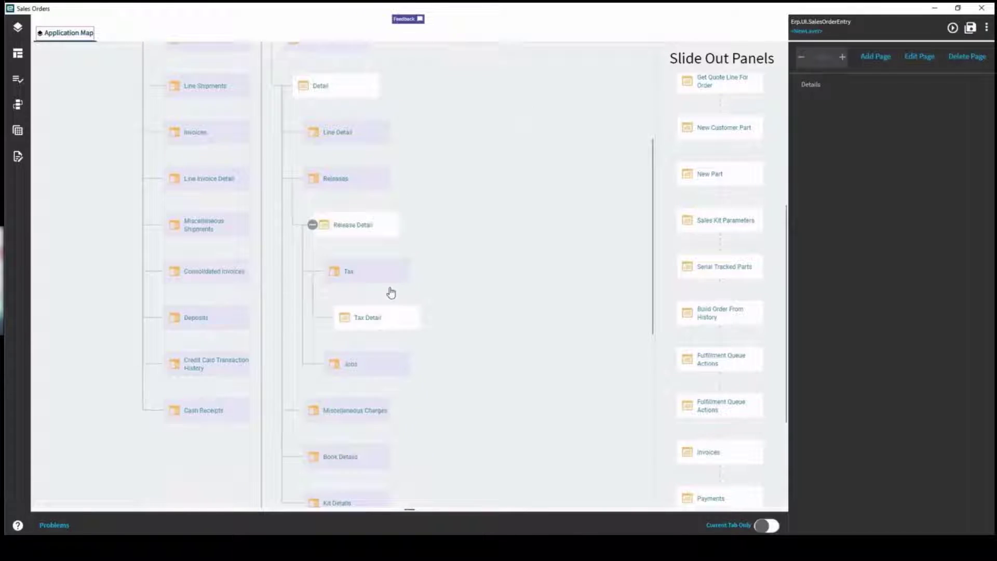
scroll(487, 354, "up", 4)
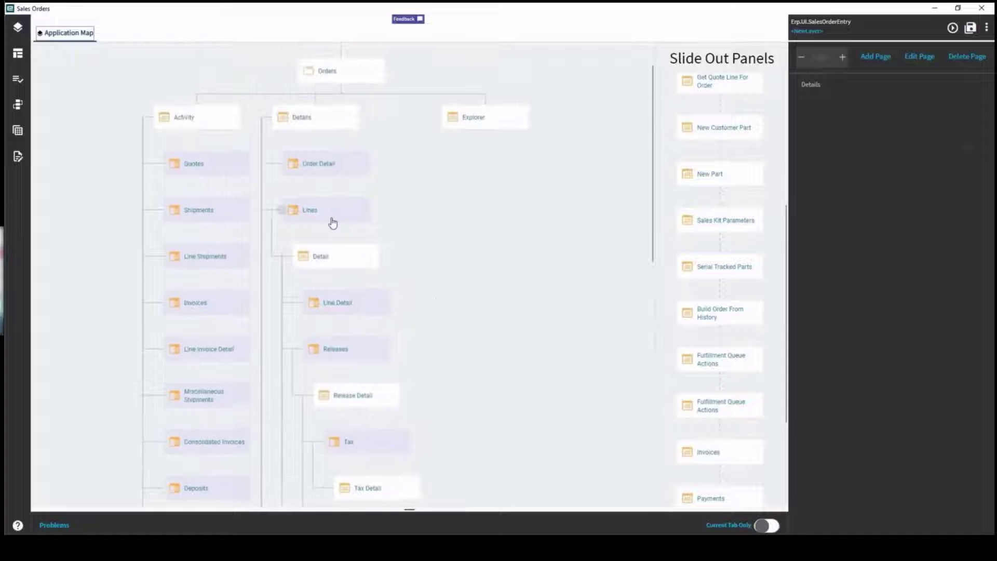
left_click(338, 260)
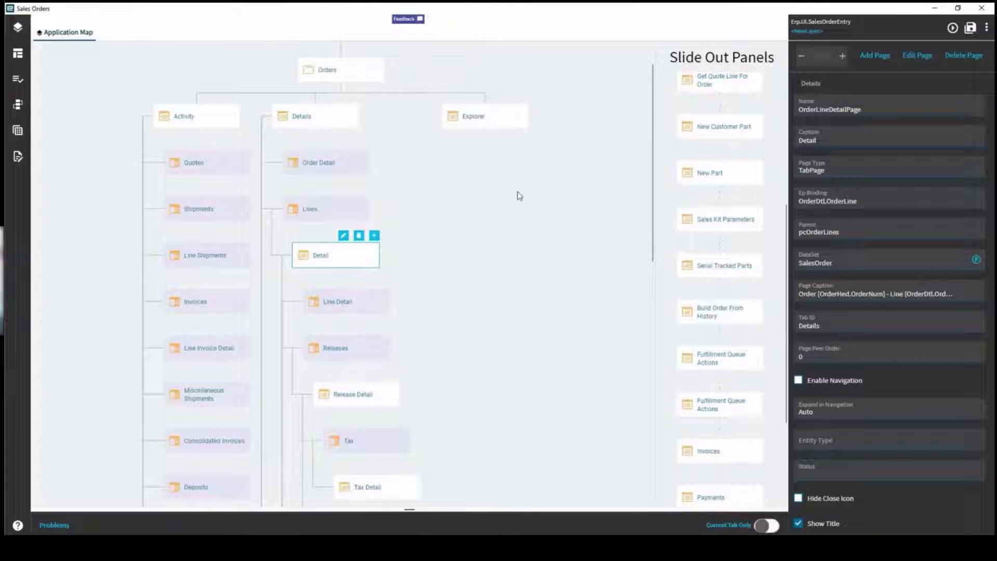
Step: Create and save layer JJ_SOEntry_PriceValidation, described 'Price Validation on Order Lines'
left_click(810, 32)
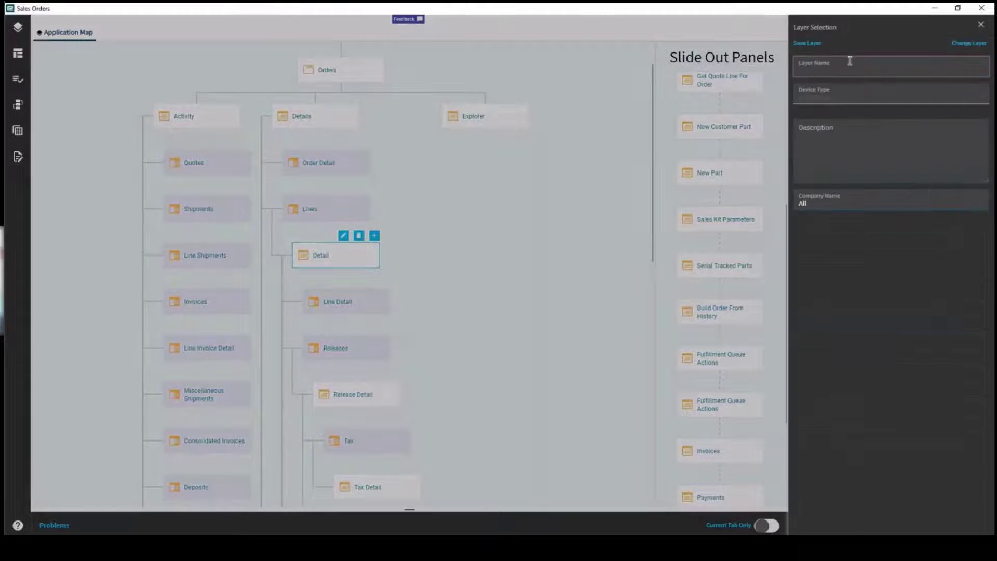
type("JJ_SOEntry_PriceValidation")
left_click(826, 140)
type("Price Validation on Order Lines")
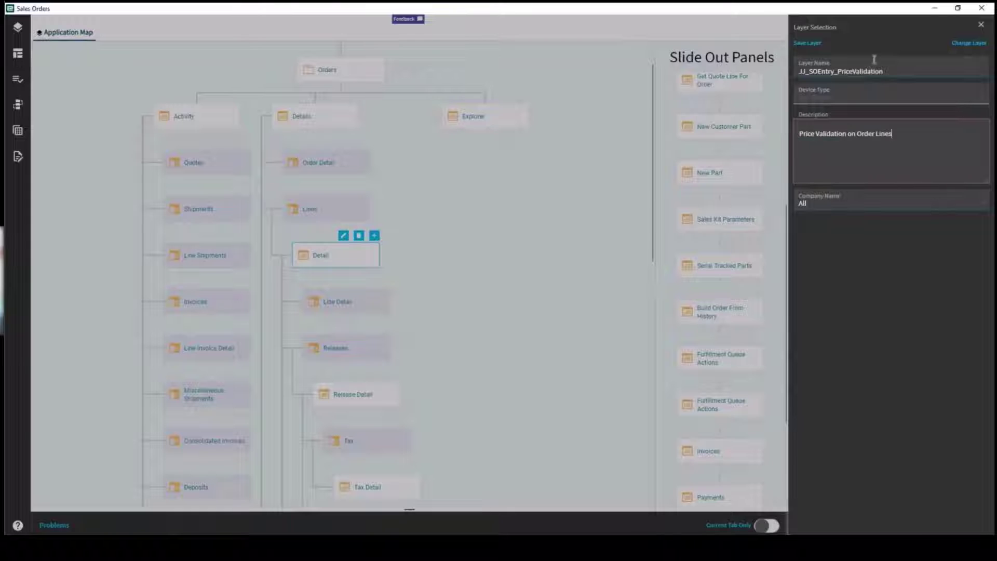
left_click(802, 68)
left_click(839, 145)
left_click(808, 44)
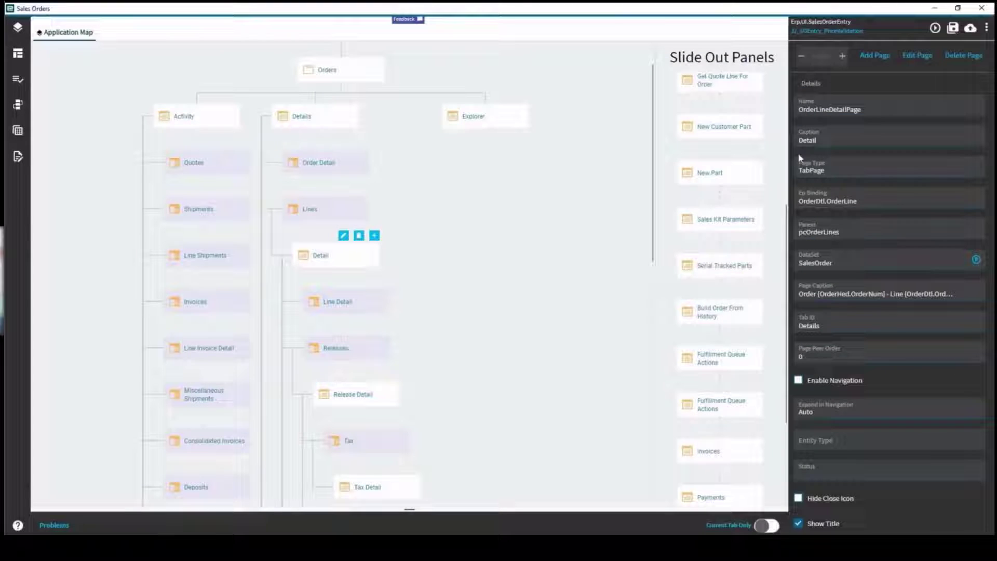
Step: Switch the designer to the JJ_SOEntry_PriceValidation layer
left_click(830, 33)
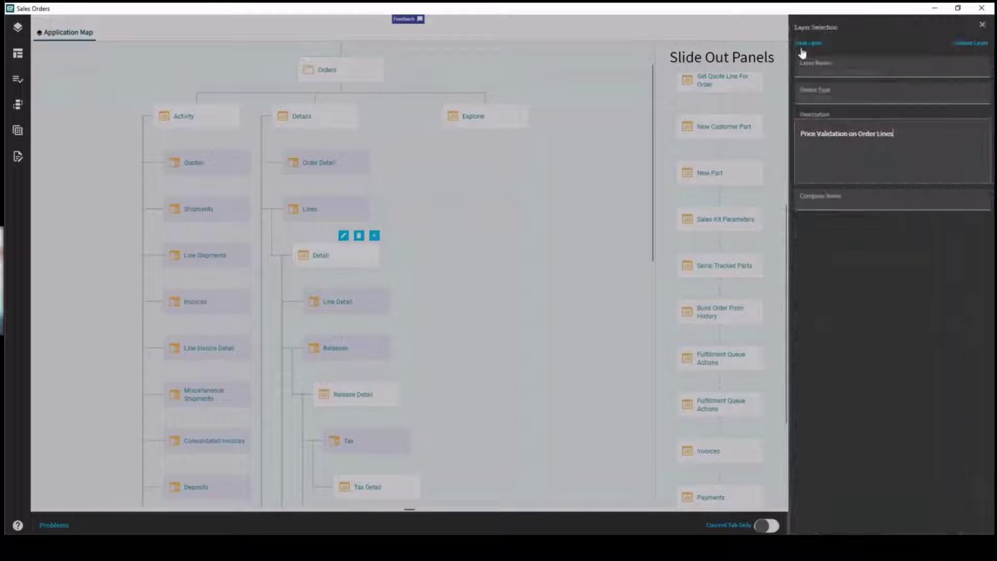
left_click(980, 45)
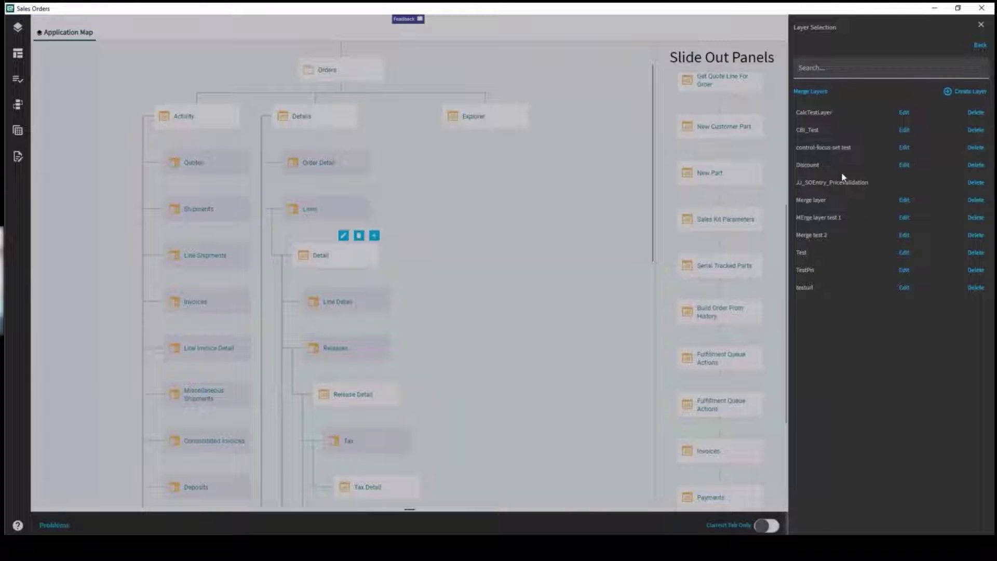
left_click(980, 54)
left_click(810, 45)
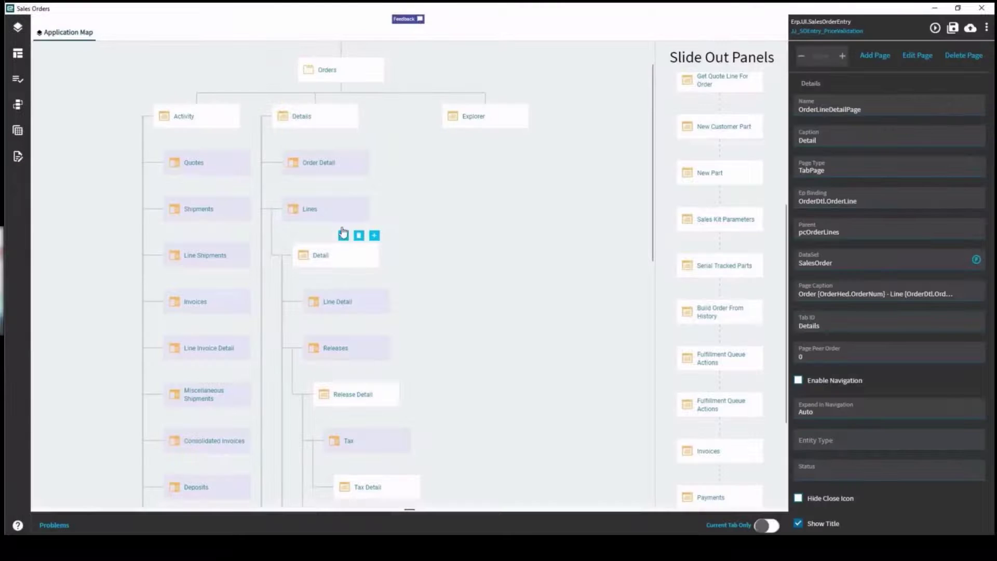
Step: Open the Detail page design and browse its Layout, Events, Data Views, History and Data Rules panels
double_click(347, 257)
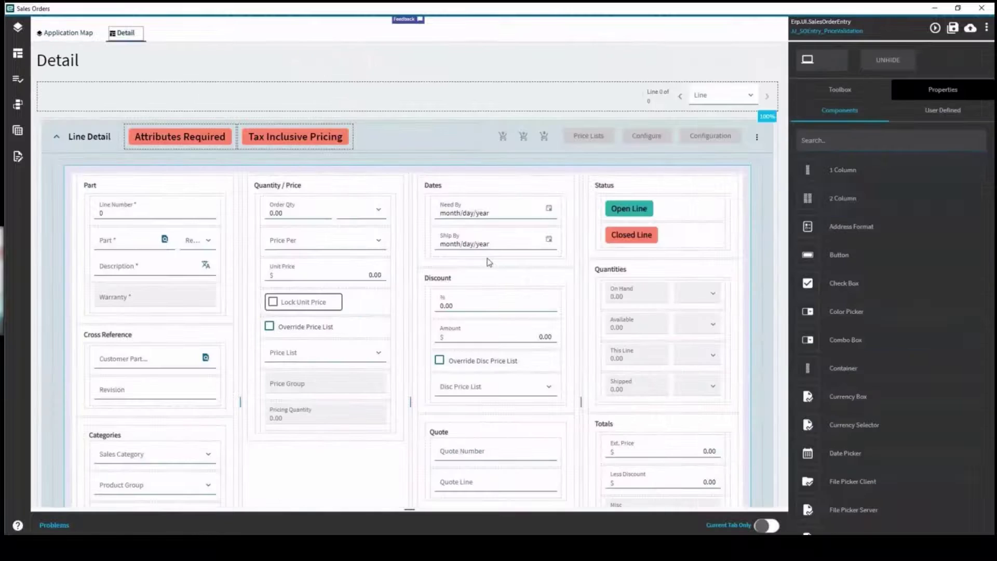
scroll(310, 336, "down", 2)
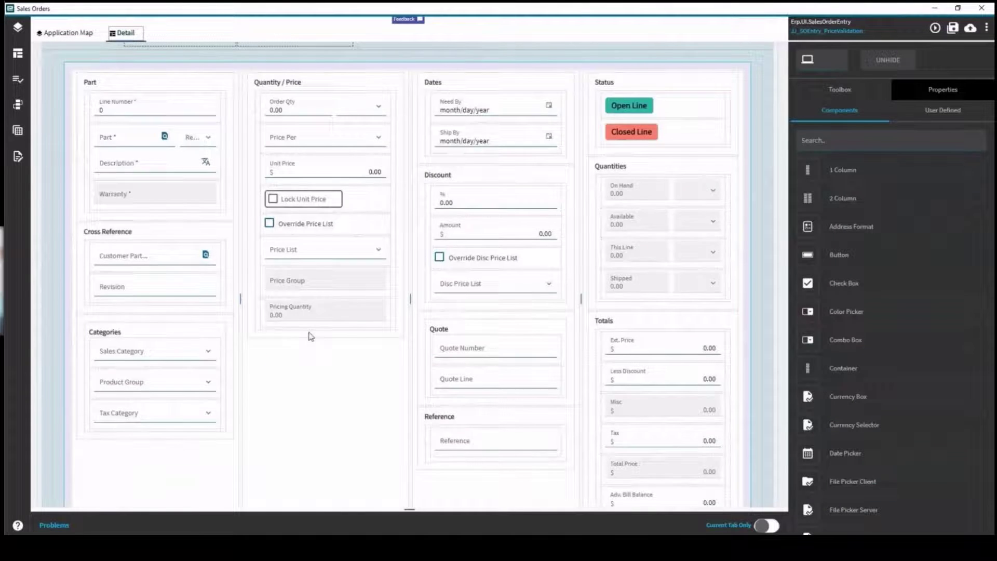
scroll(310, 337, "up", 1)
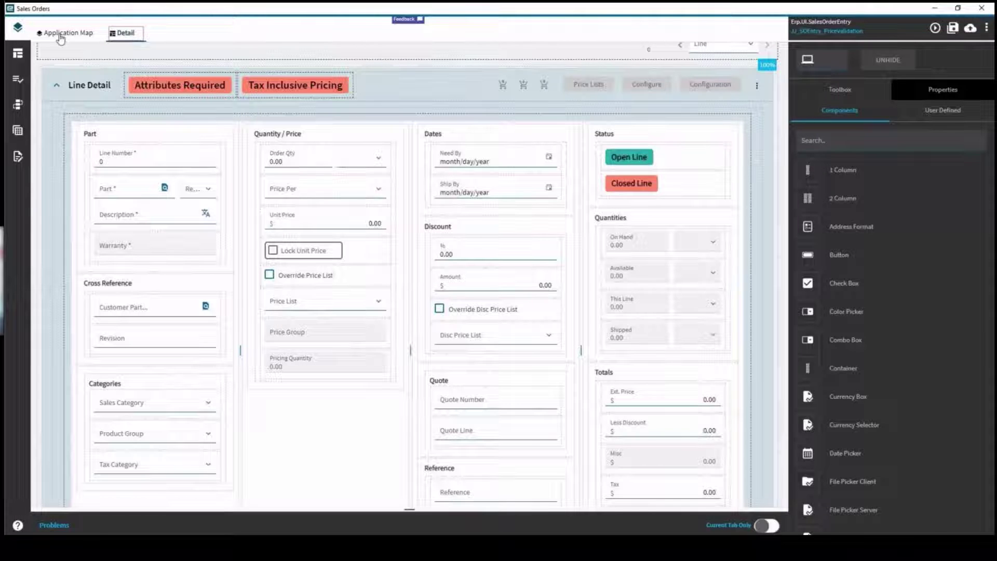
left_click(19, 55)
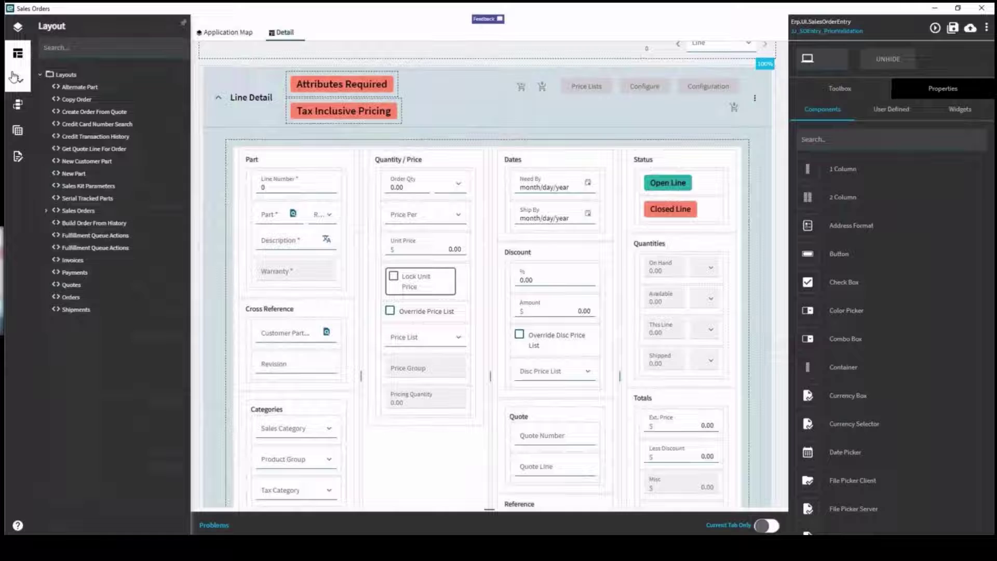
left_click(17, 104)
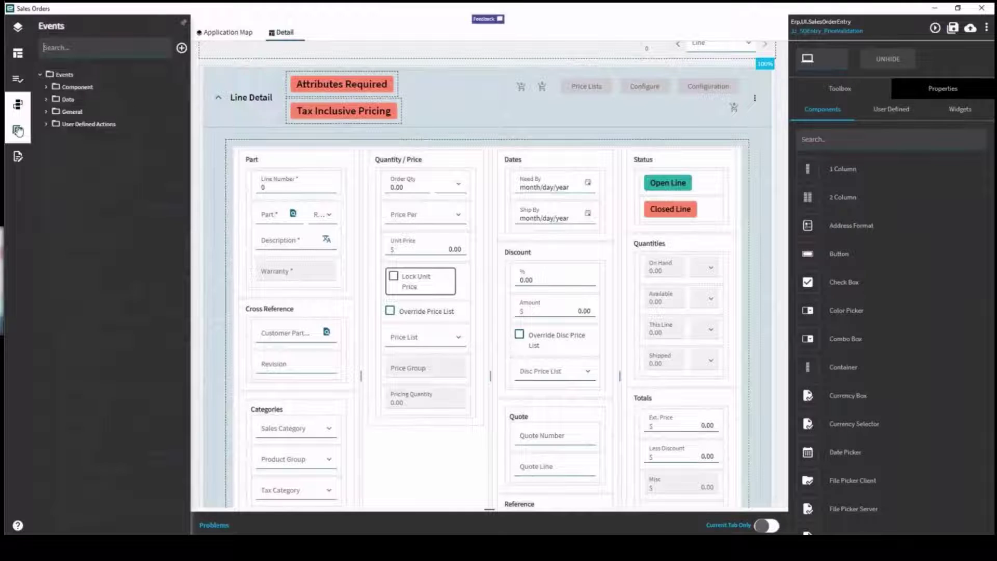
left_click(18, 130)
left_click(19, 158)
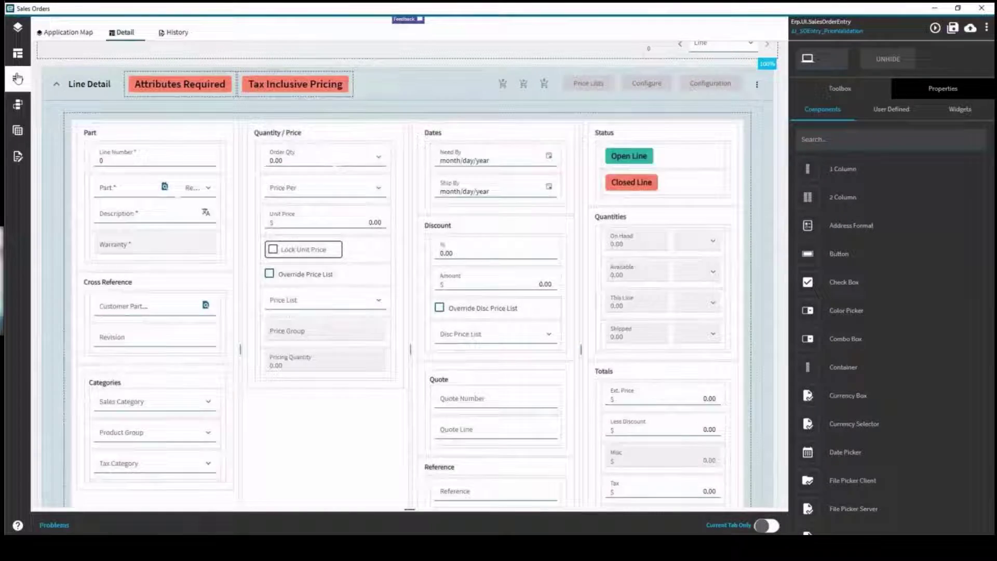
left_click(119, 33)
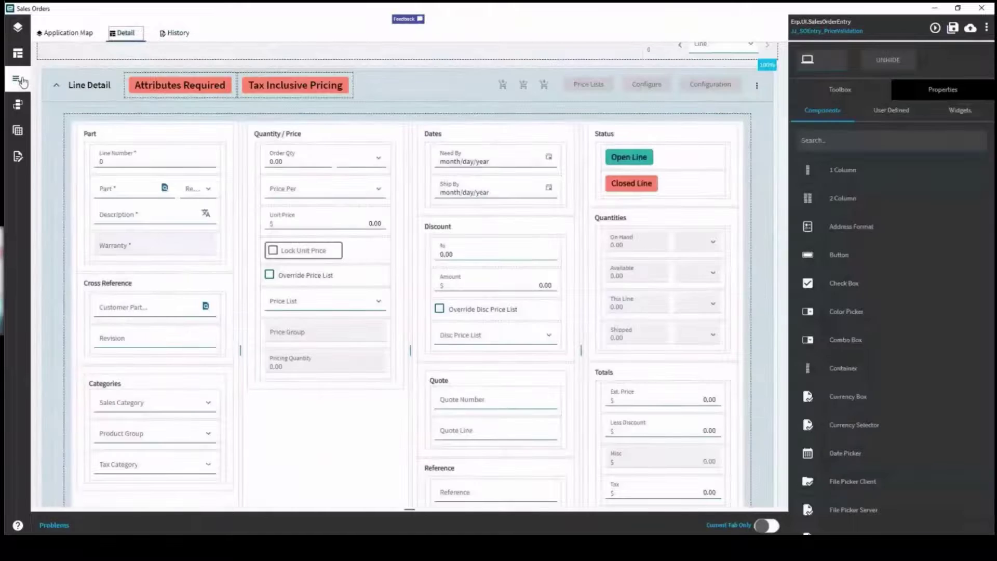
left_click(19, 80)
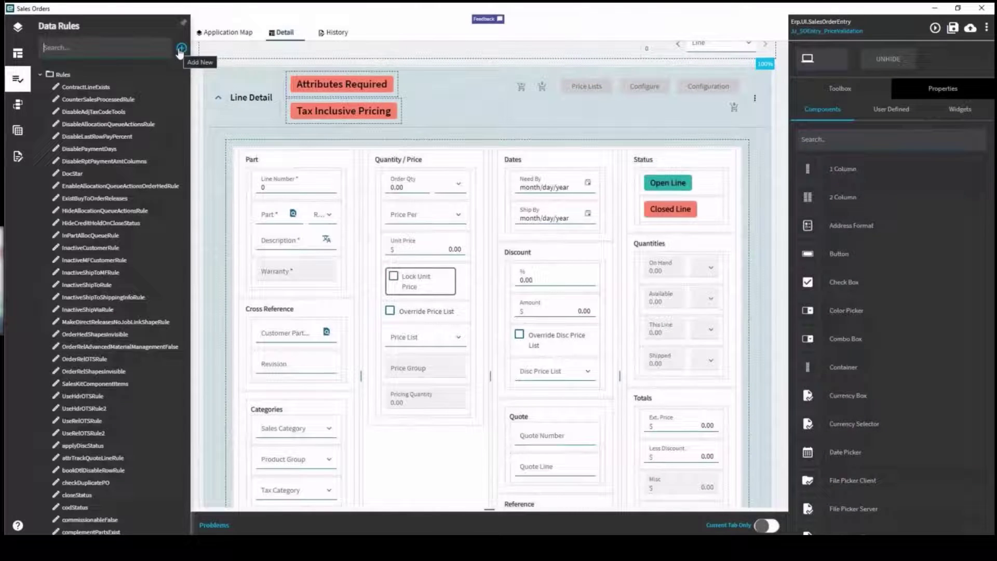
Step: Add a data rule PriceValidation on OrderDtl with condition UnitPrice Equal 0
left_click(181, 50)
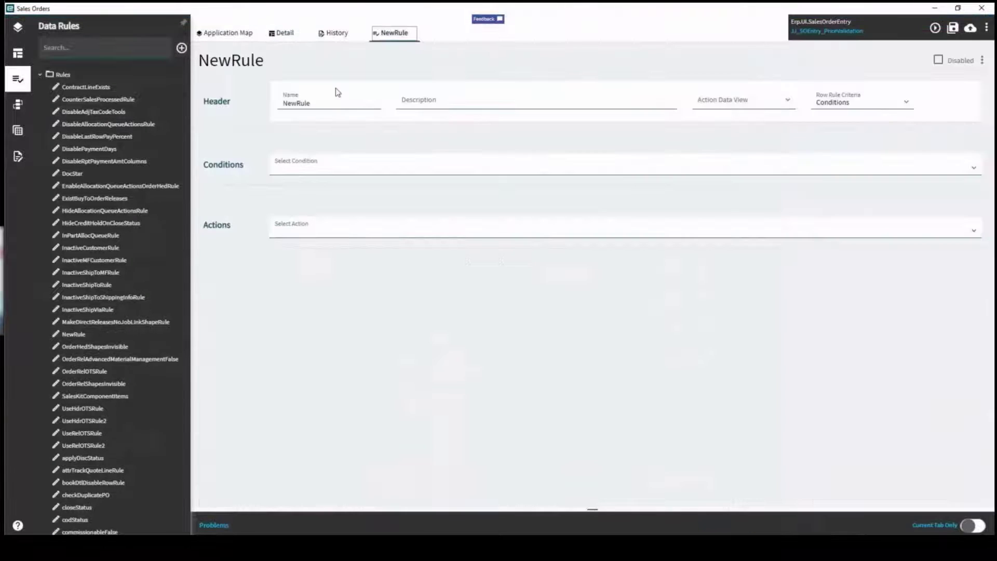
left_click(338, 102)
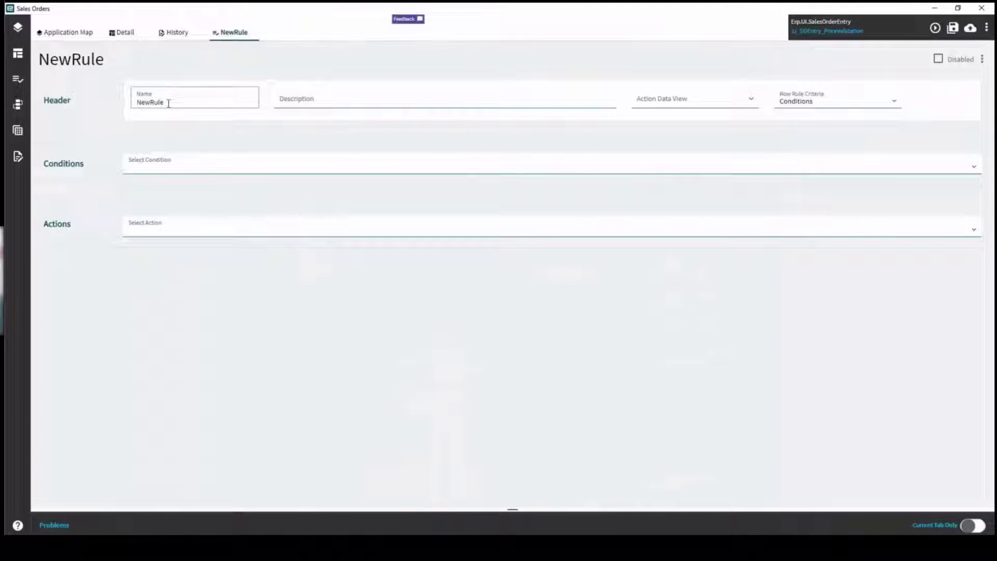
left_click_drag(166, 102, 56, 96)
type("PriceValidation")
left_click(708, 102)
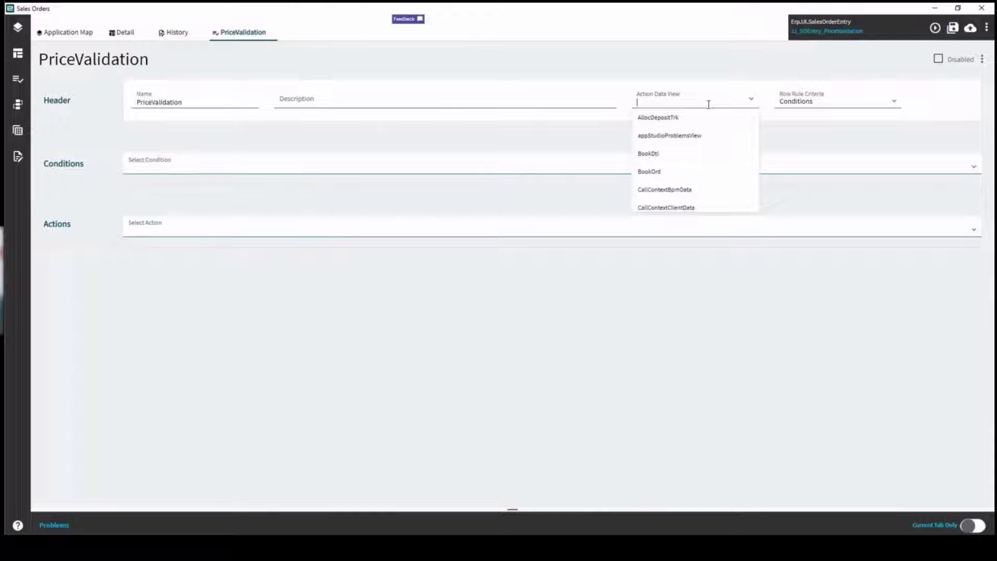
type("OrderDtl")
key("Return")
left_click(346, 165)
left_click(309, 142)
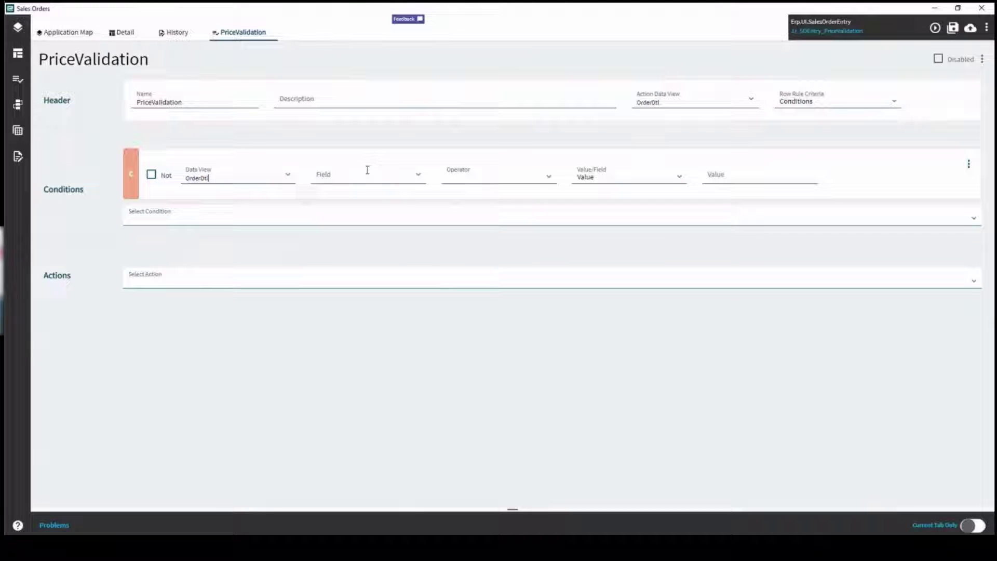
left_click(367, 175)
type("price")
key("Return")
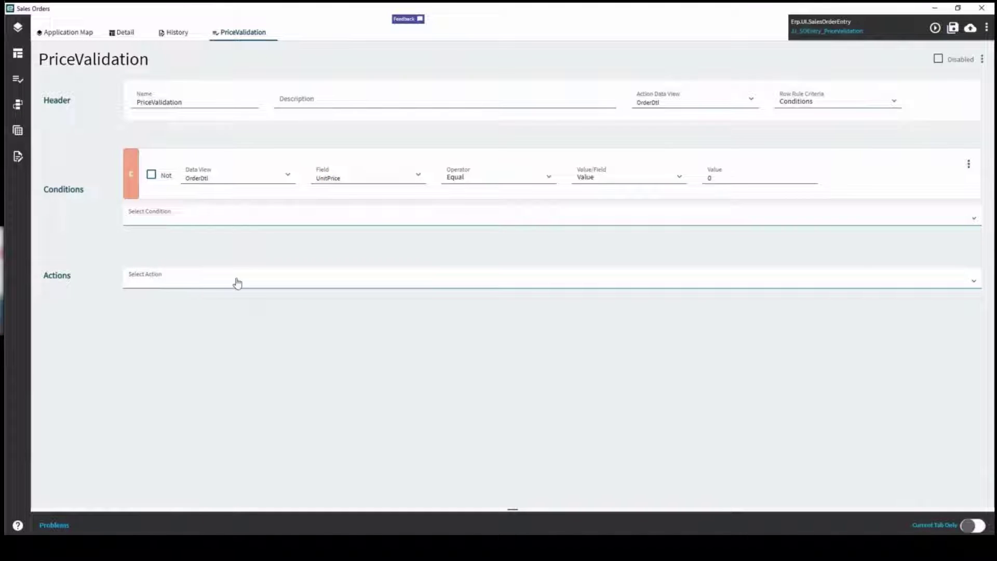
Step: Add a SettingStyle.Status action that sets DspUnitPrice status to Error
left_click(175, 275)
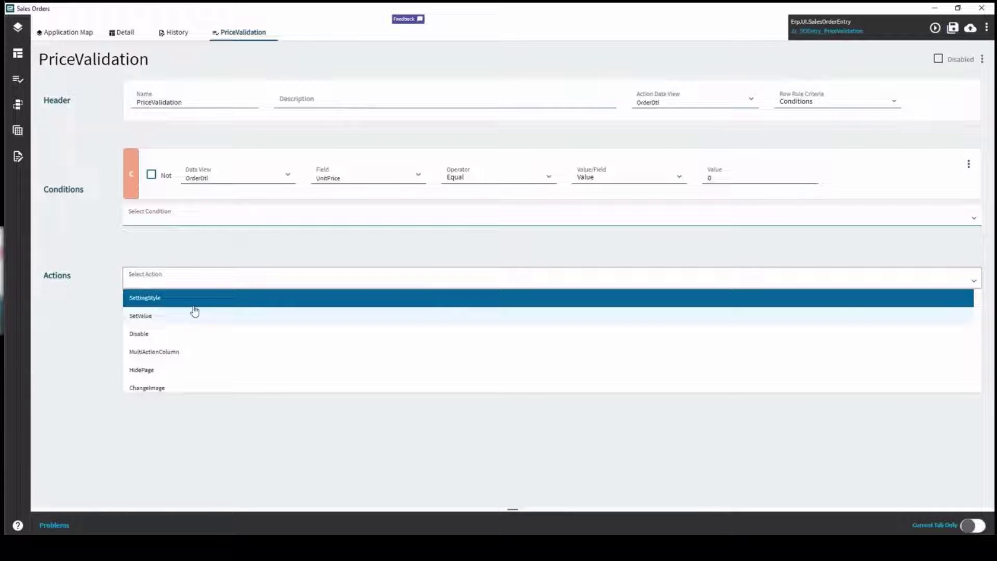
left_click(185, 304)
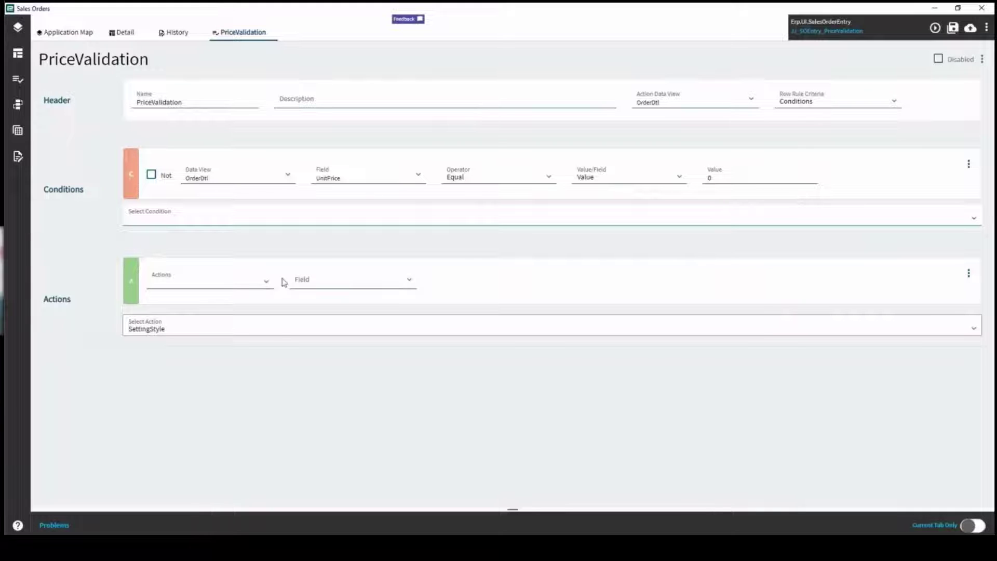
left_click(266, 281)
left_click(198, 327)
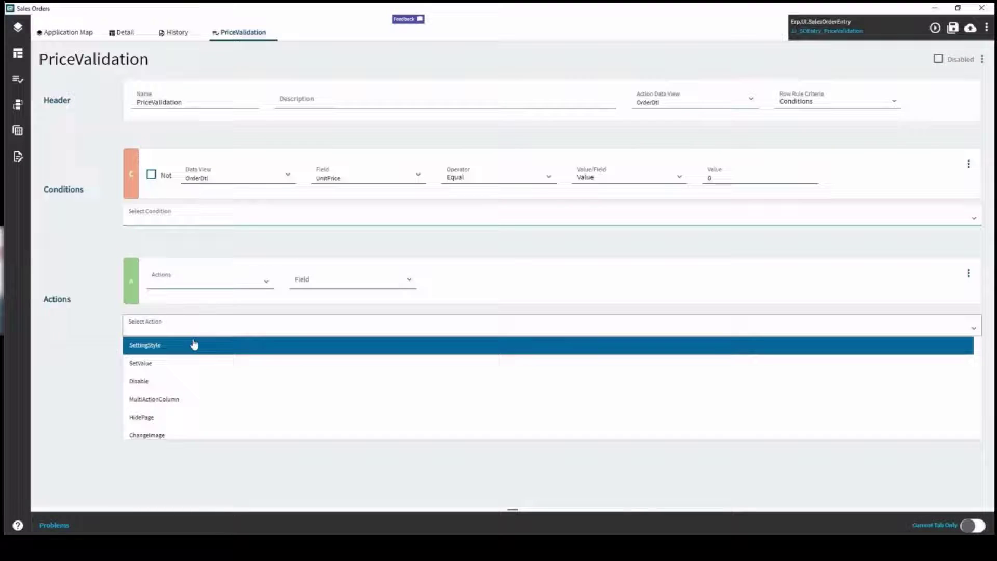
left_click(194, 345)
left_click(216, 285)
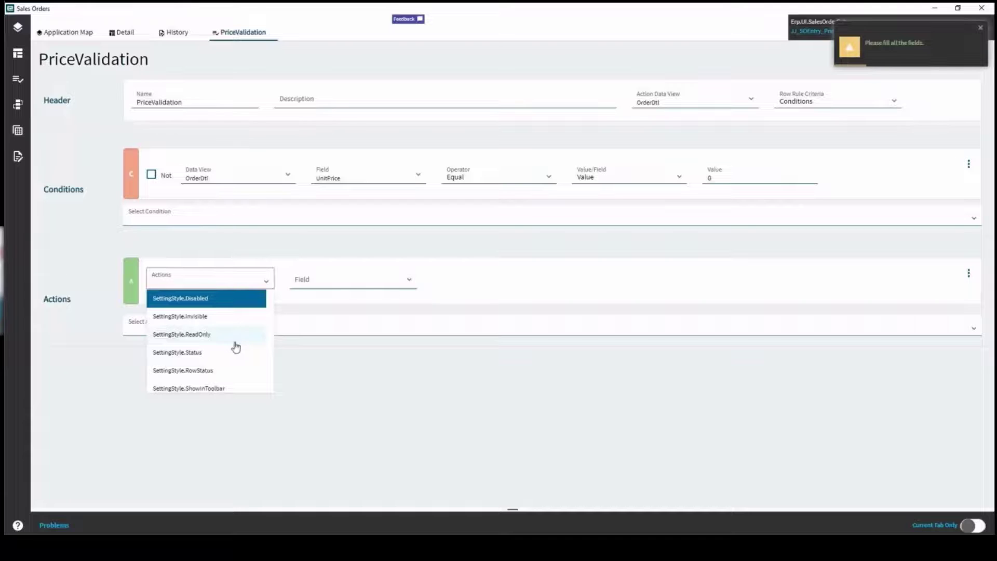
left_click(237, 352)
left_click(397, 289)
type("Dsp")
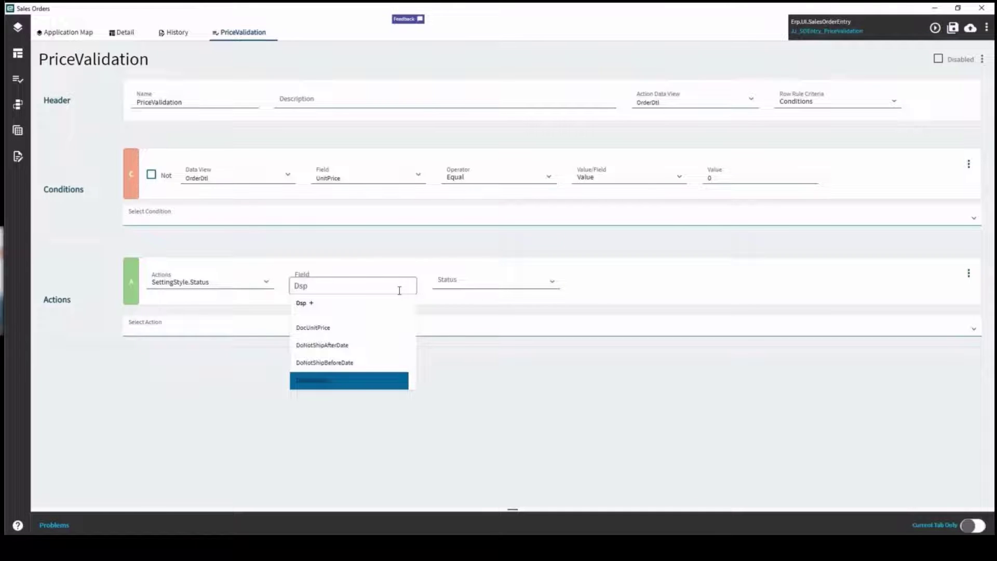
type("Unit")
key("Tab")
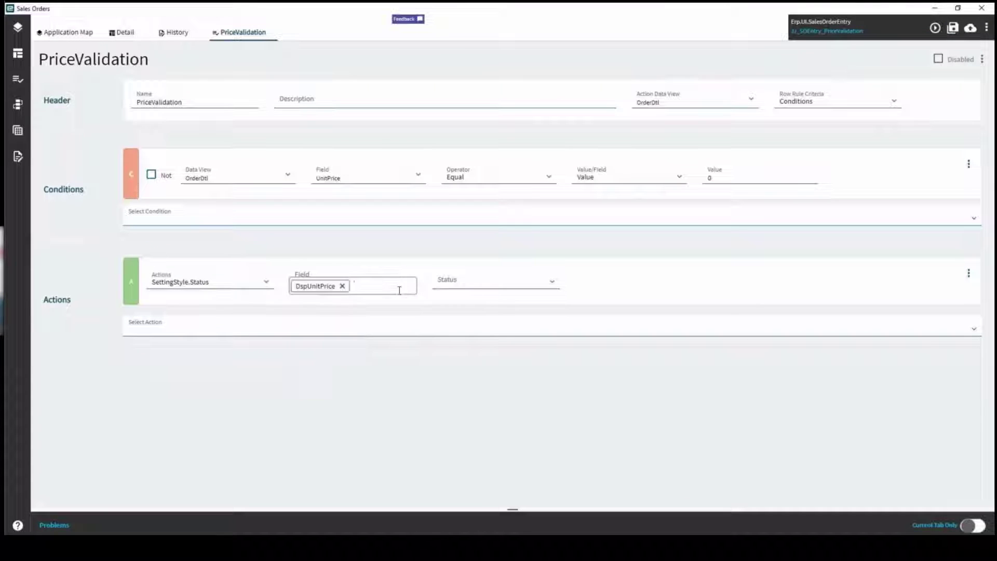
left_click(553, 282)
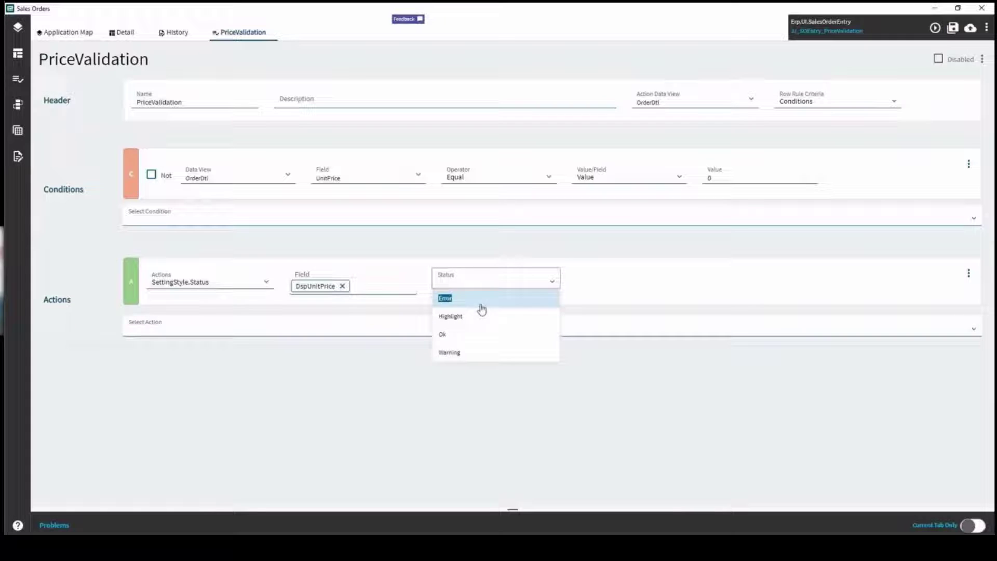
left_click(488, 301)
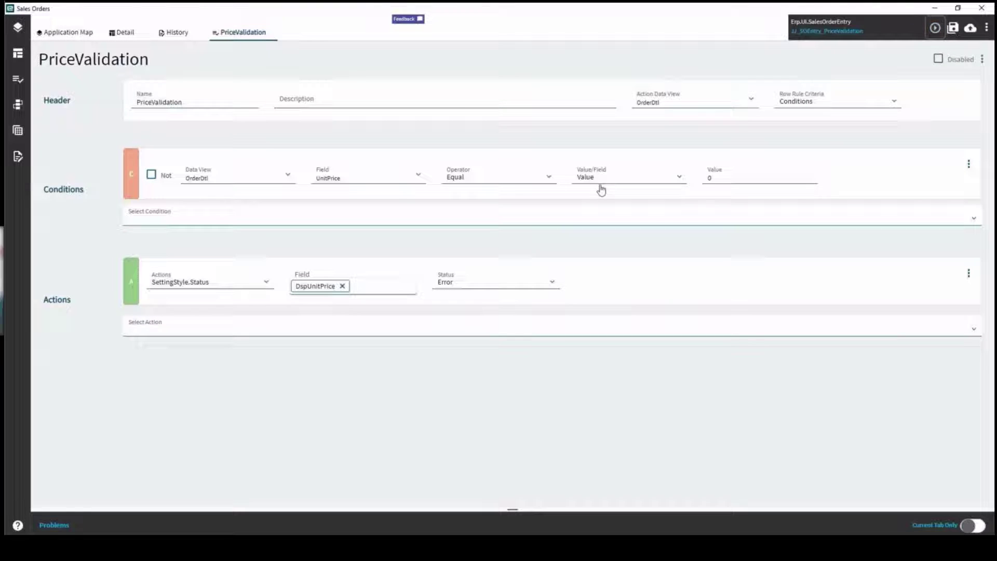
left_click(935, 28)
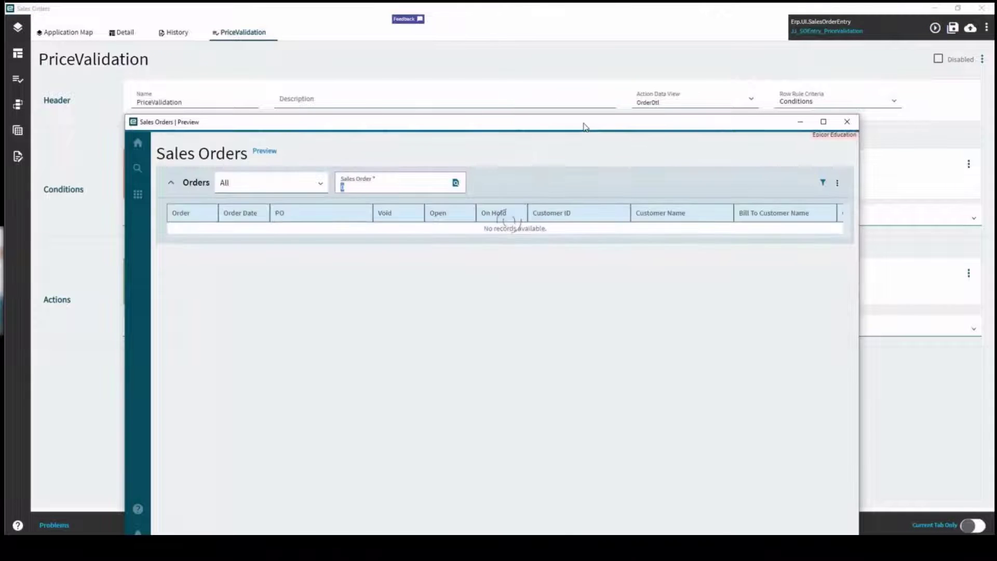
double_click(585, 125)
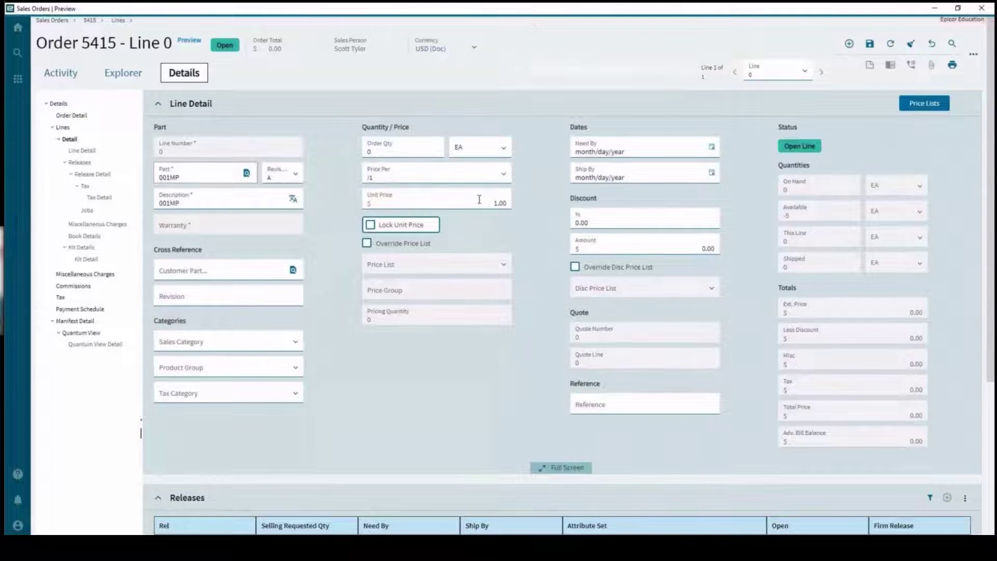
key("Tab")
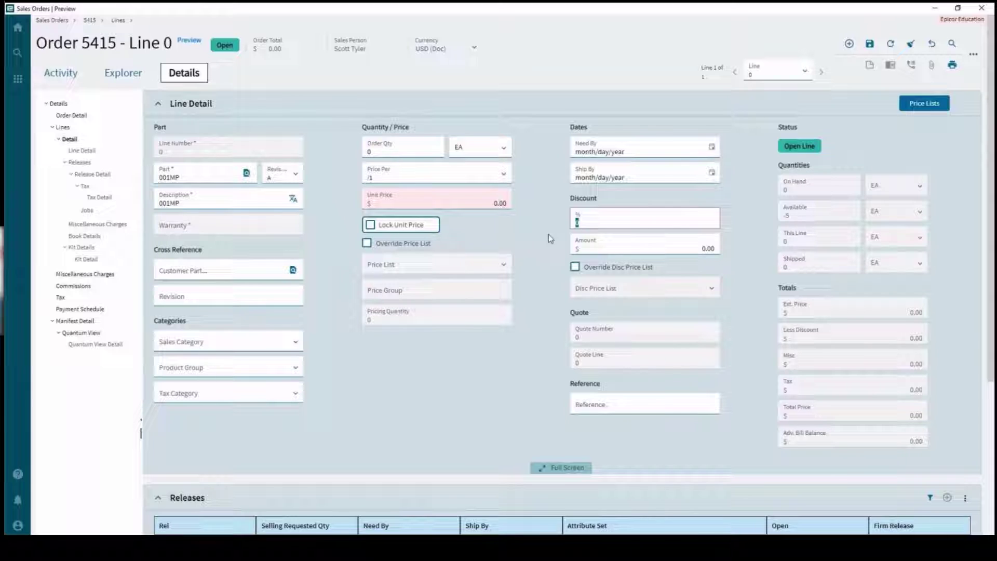
left_click(483, 203)
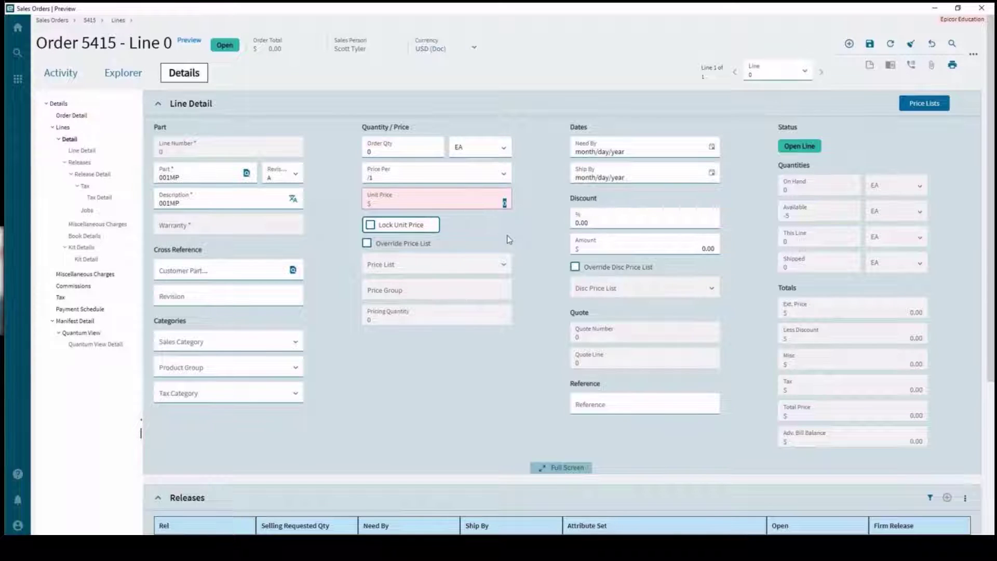
type("1")
key("Tab")
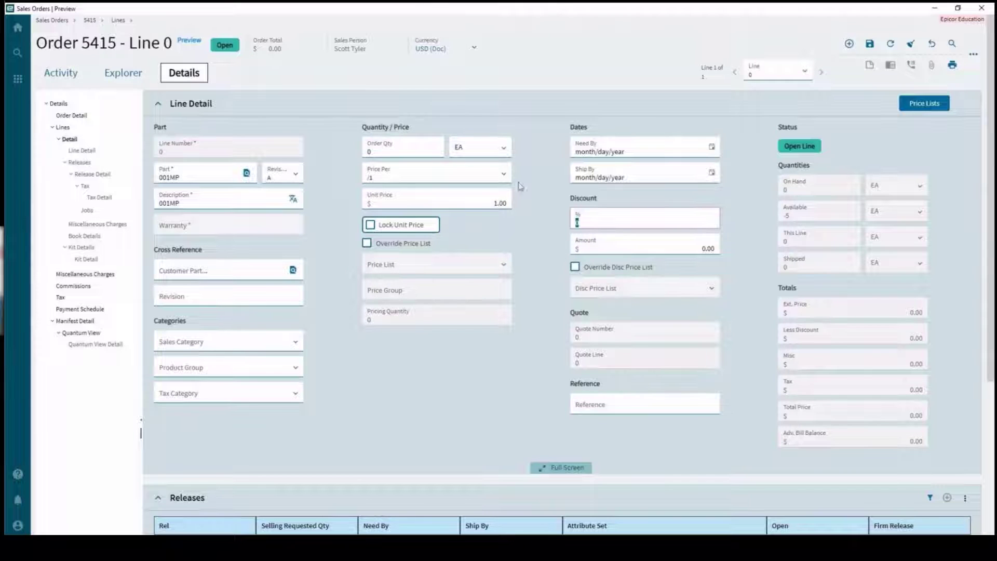
left_click(981, 8)
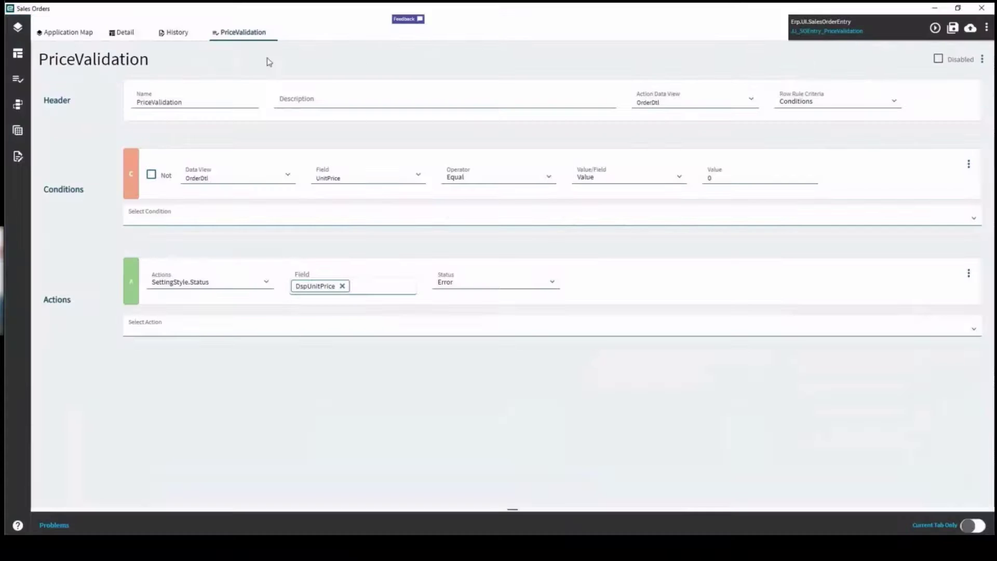
Step: Save the PriceValidation layer and close its rule page
left_click(953, 27)
mouse_move(252, 32)
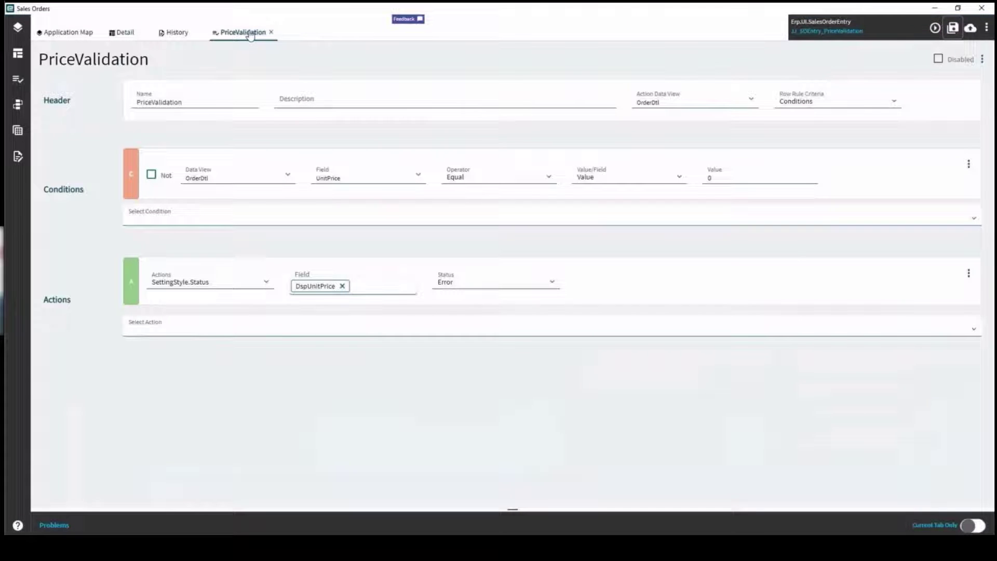
left_click(272, 34)
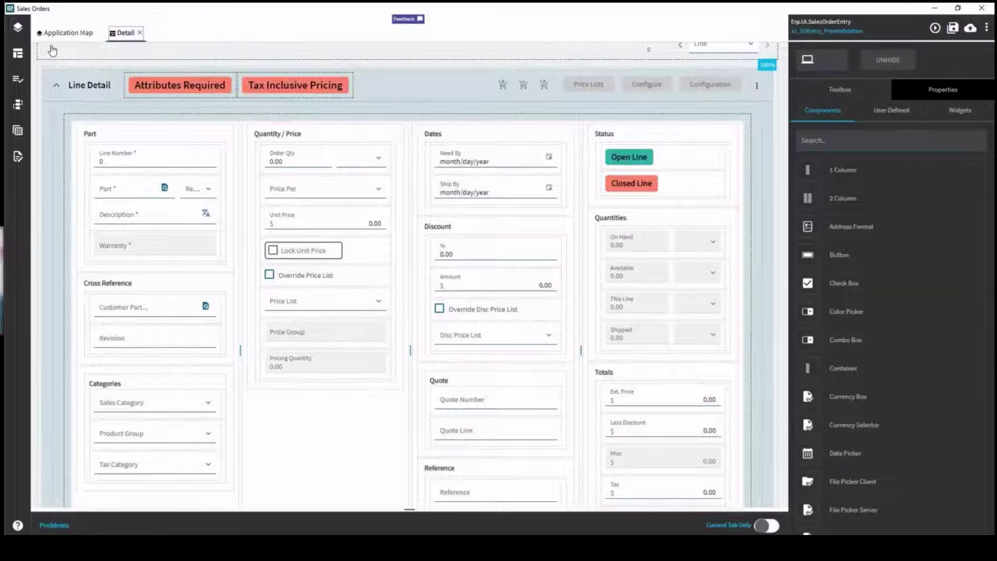
Step: Start a new layer, entering the name prefix 'JJ_SOEntry_'
left_click(987, 31)
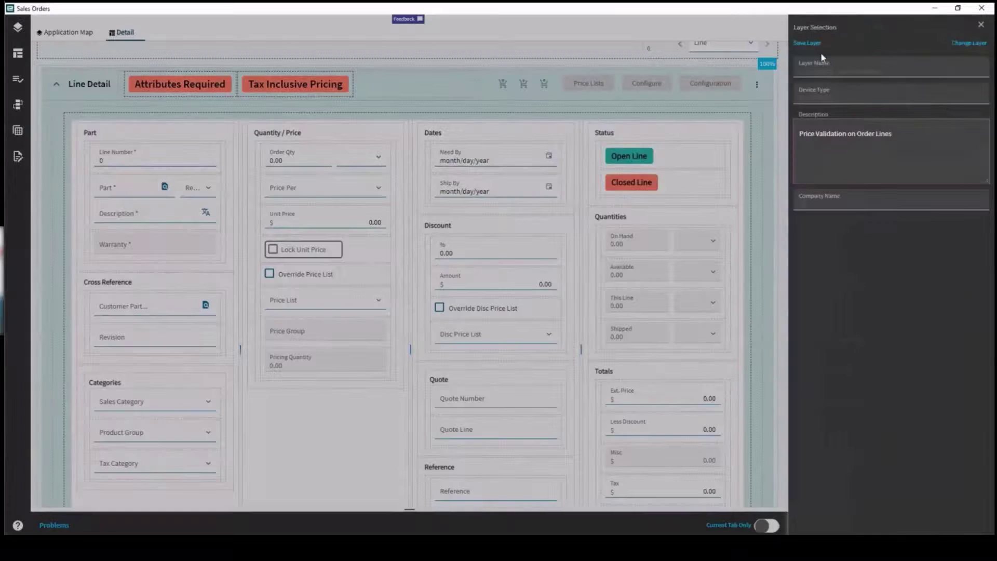
left_click(977, 47)
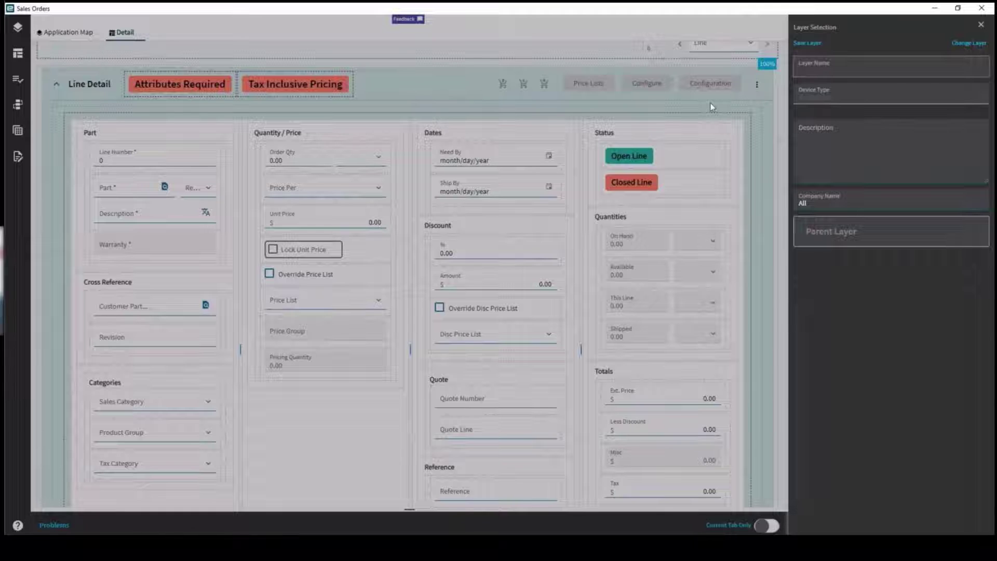
type("JJ_SOEntry_")
Step: Name the layer JJ_SOEntry_PrintButton, then drop a new button below Tax Category in Categories
type("PrintButton")
key("Return")
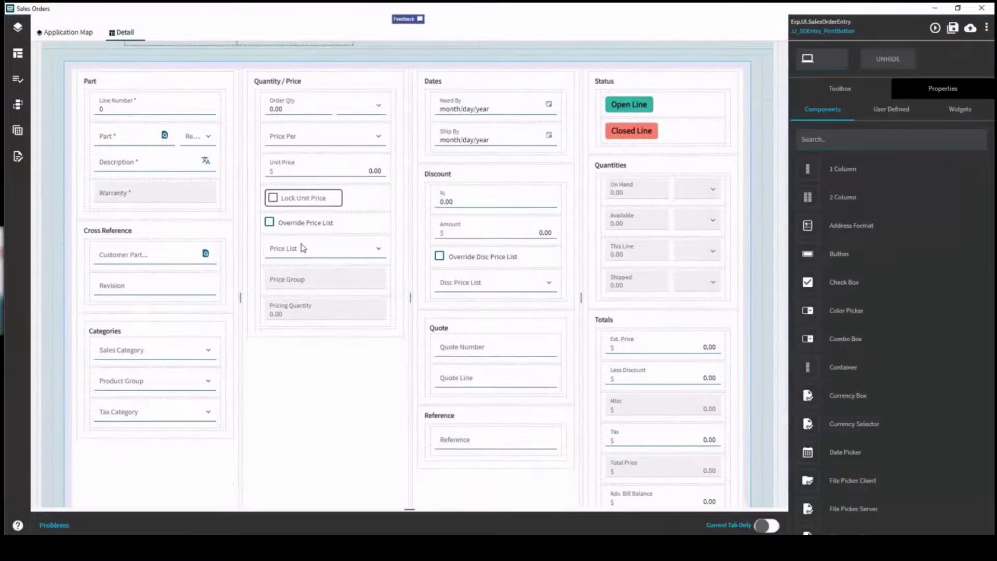
scroll(303, 248, "down", 2)
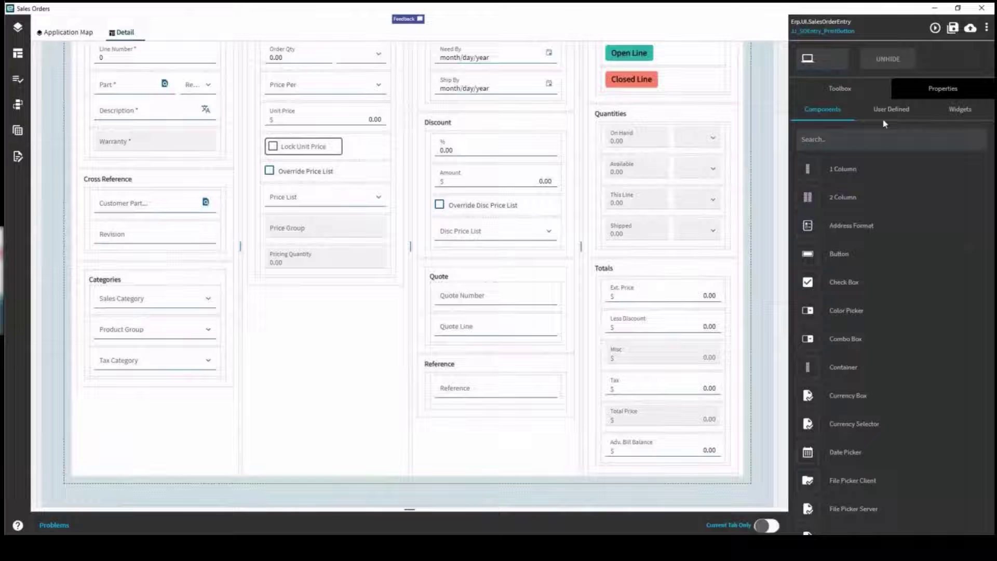
scroll(884, 235, "down", 1)
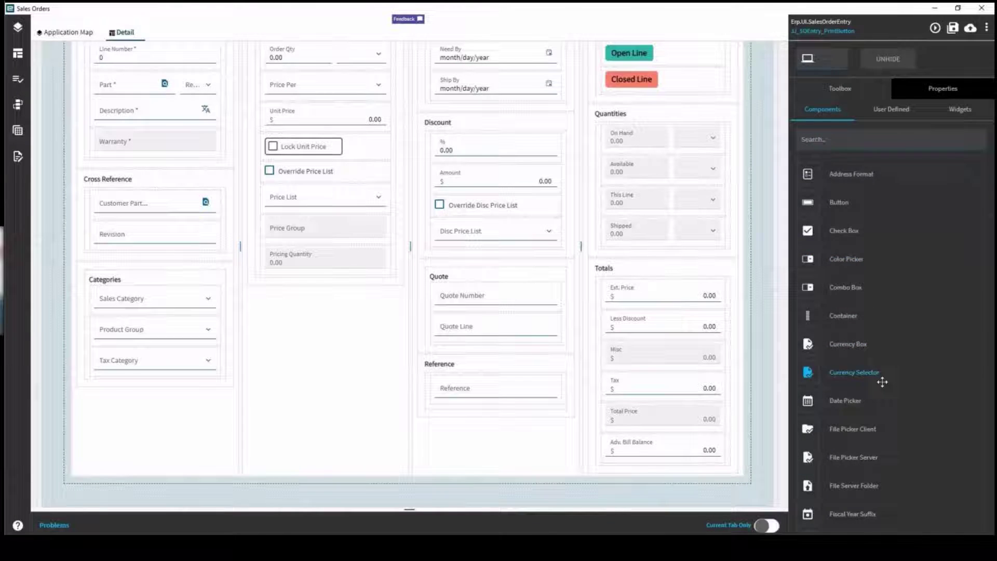
scroll(883, 382, "up", 1)
left_click_drag(839, 254, 139, 388)
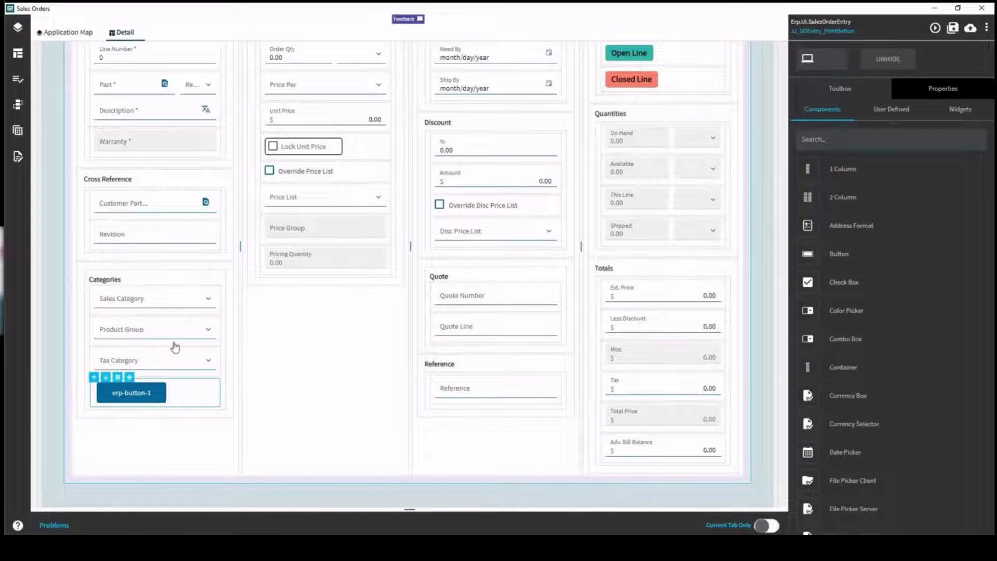
left_click(94, 377)
left_click(106, 347)
left_click(945, 96)
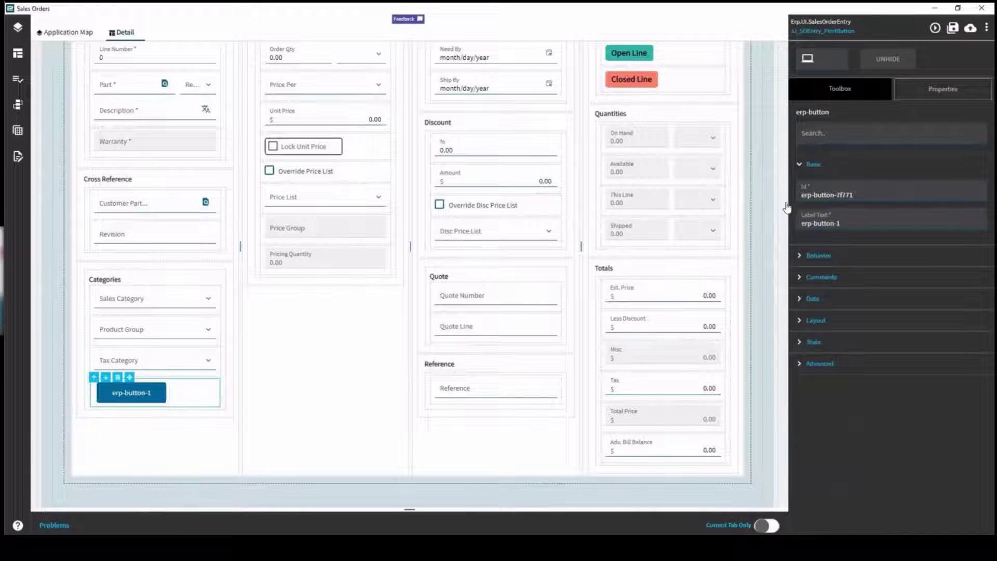
triple_click(810, 194)
type("pri")
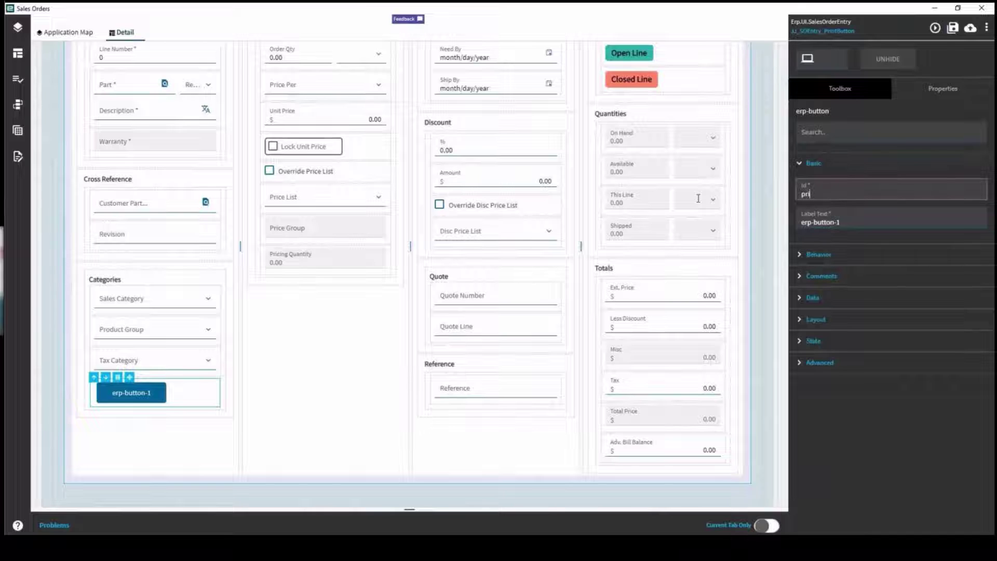
type("ntButton")
key("Tab")
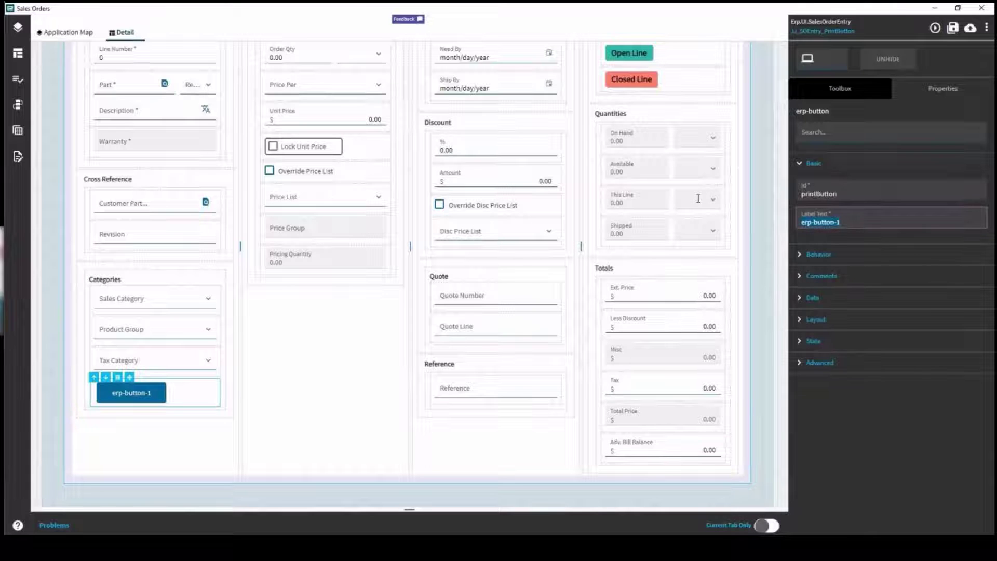
left_click(873, 196)
type("_U")
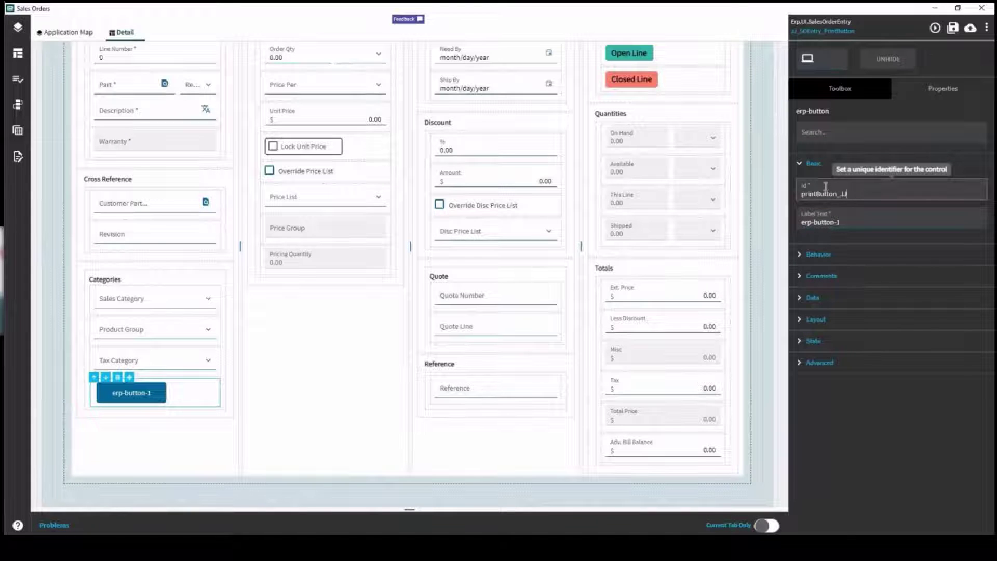
left_click(852, 216)
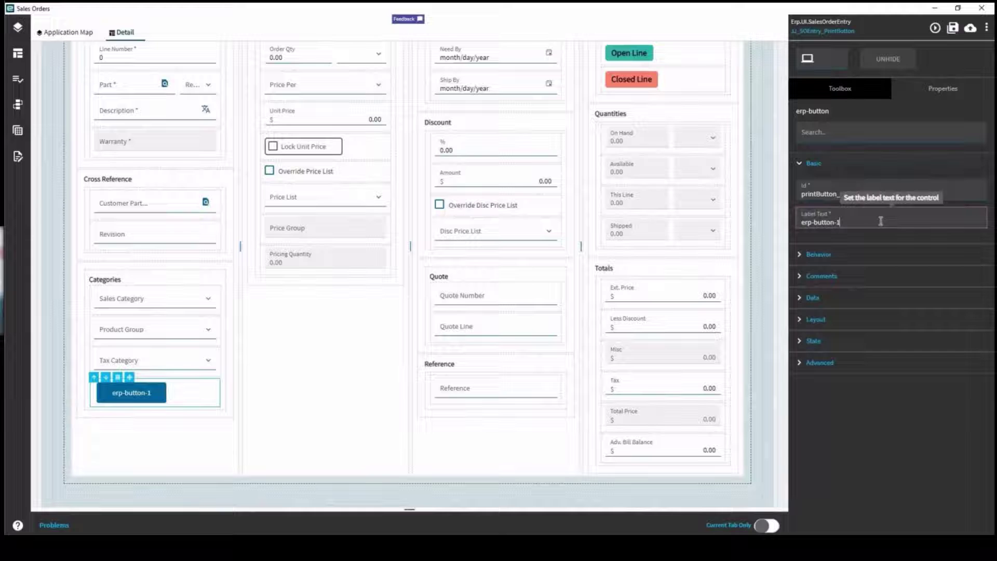
type("prin")
type("SO ACK PRINT")
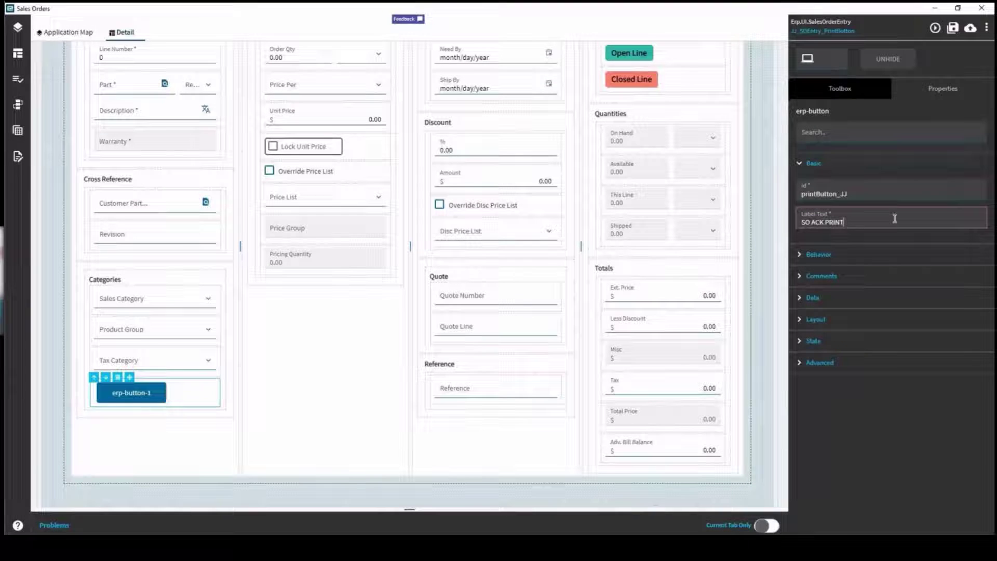
left_click(813, 341)
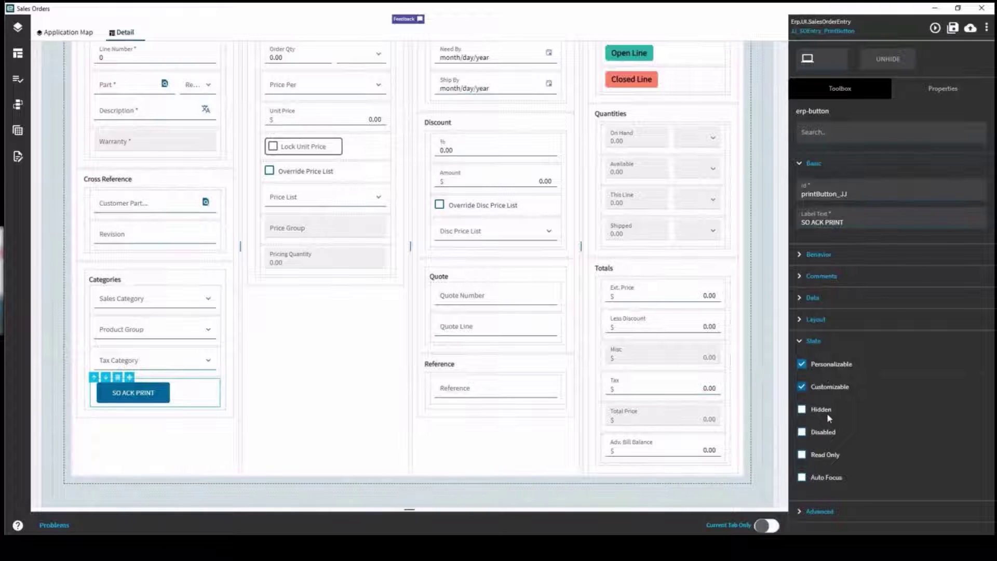
mouse_move(836, 367)
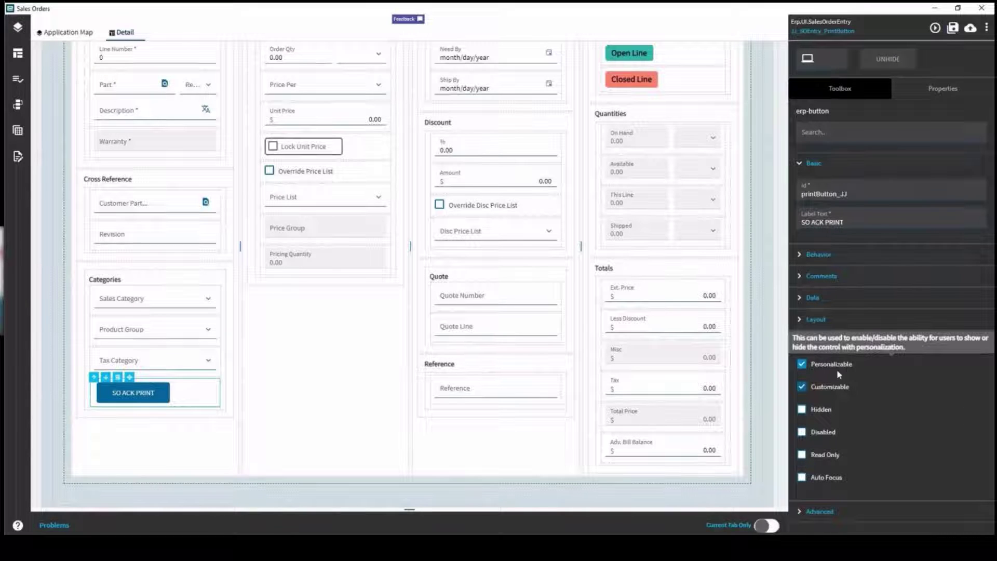
mouse_move(828, 391)
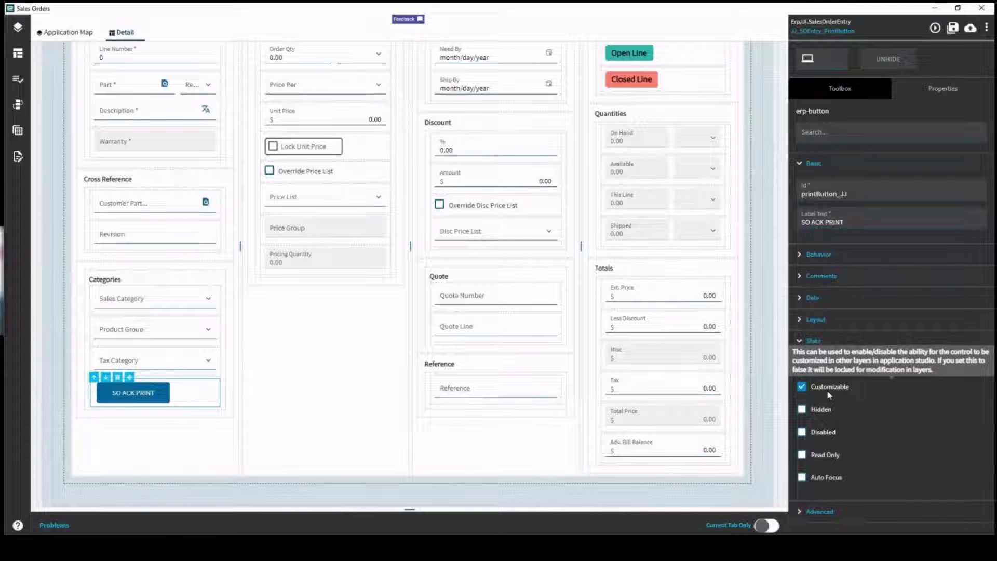
mouse_move(828, 439)
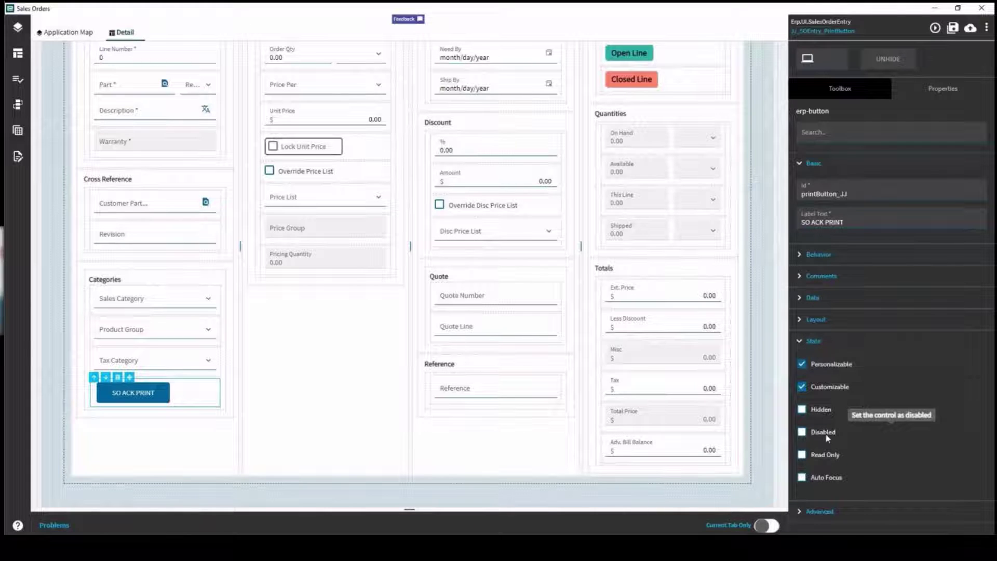
Step: Set the SO ACK PRINT button's style to Primary and size to Medium
left_click(814, 341)
left_click(820, 362)
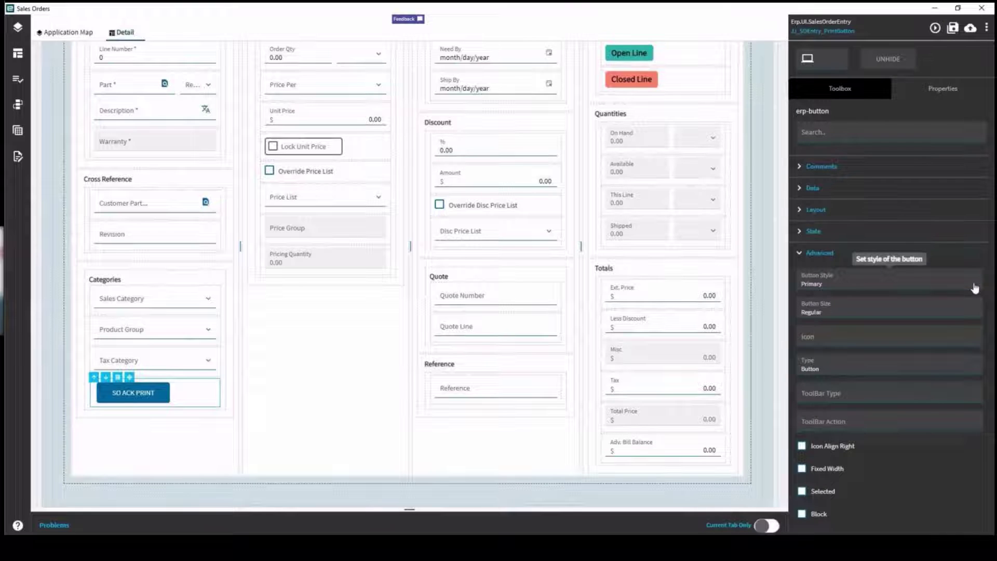
left_click(975, 288)
key("Escape")
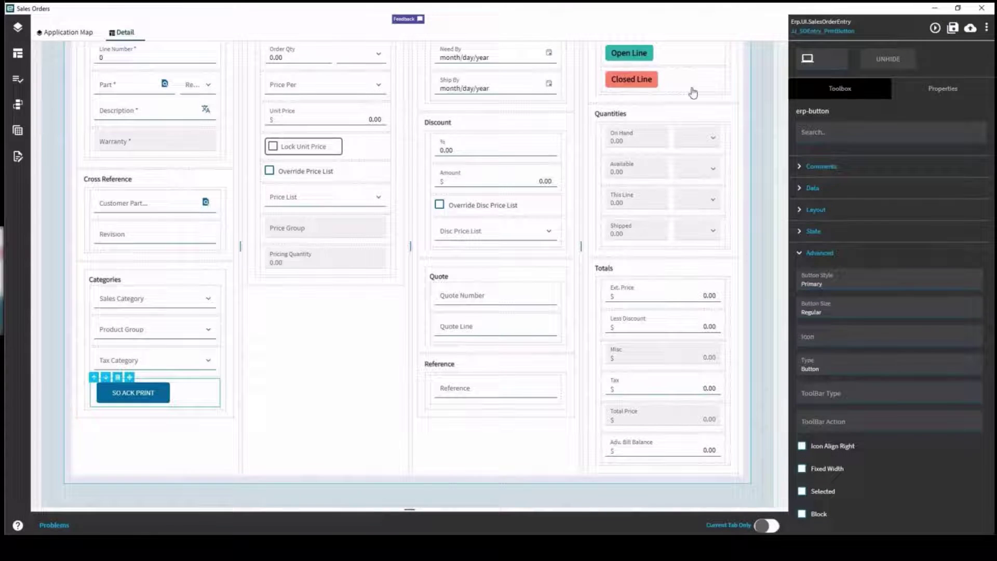
left_click(977, 288)
left_click(823, 314)
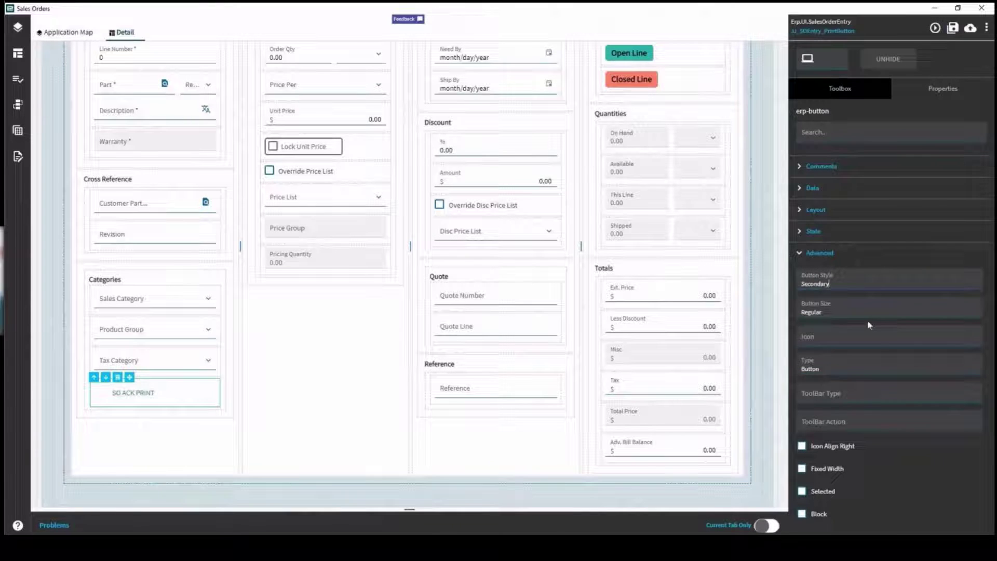
left_click(883, 283)
left_click(878, 300)
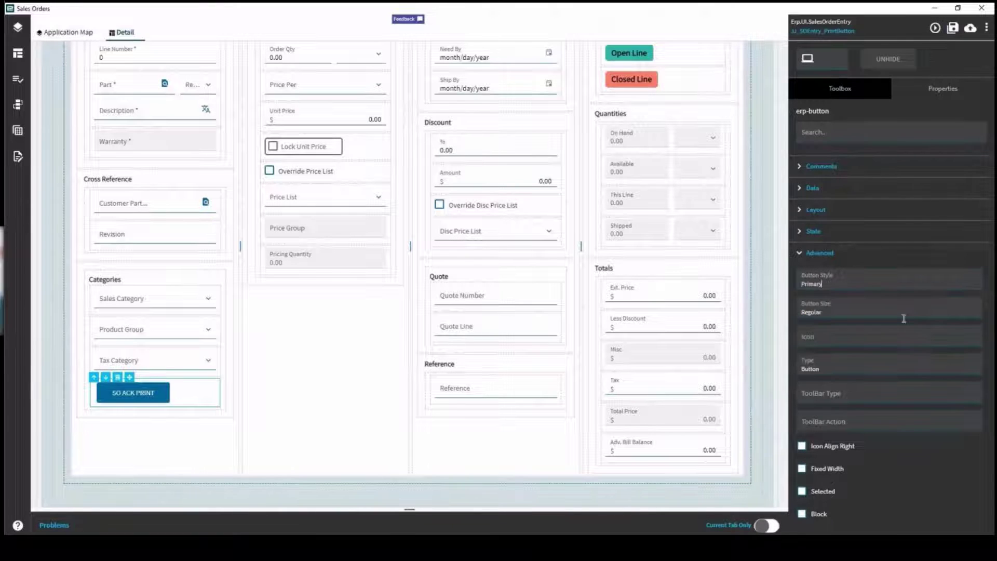
left_click(969, 311)
left_click(858, 342)
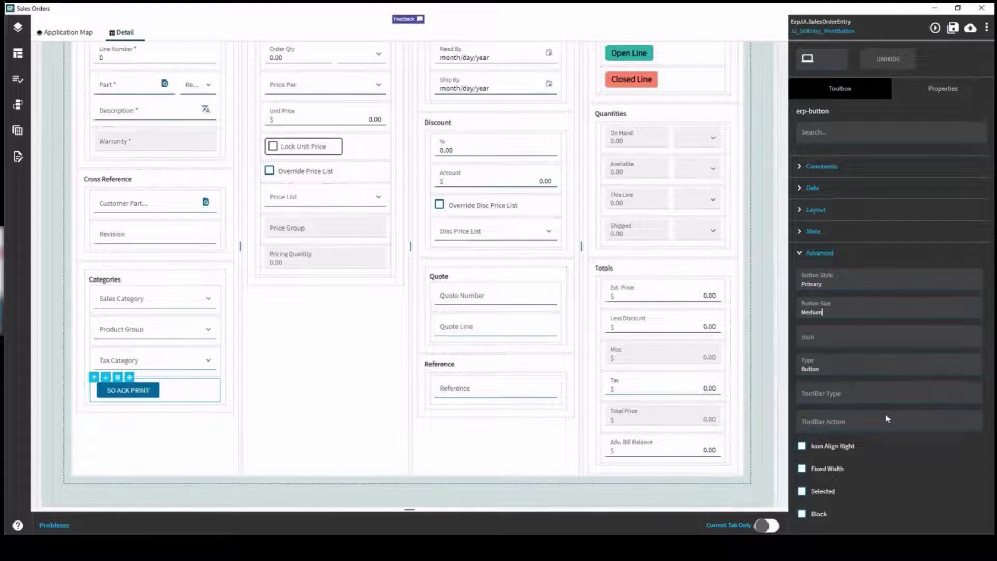
Step: Centre-align the button within its Categories area
left_click(804, 303)
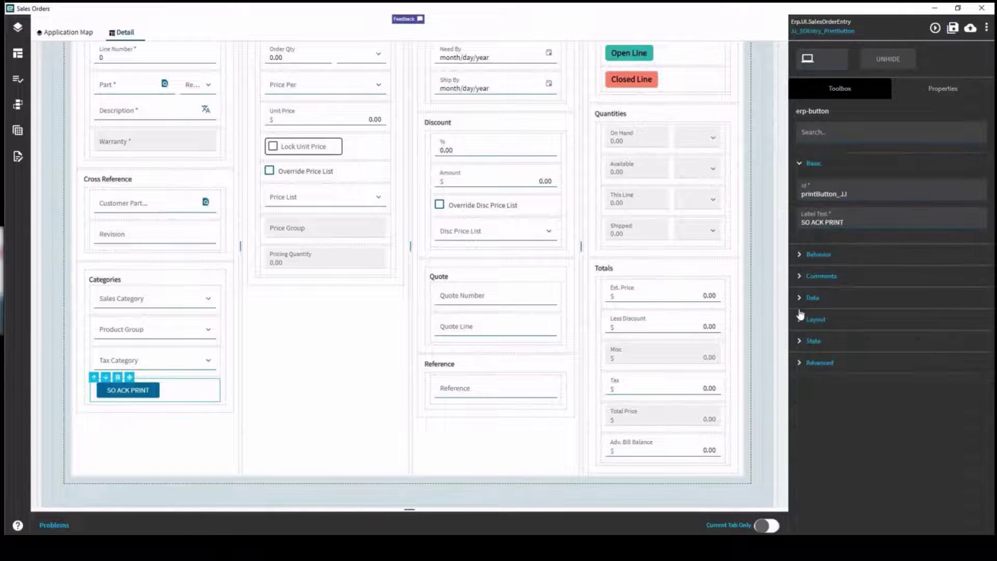
left_click(800, 320)
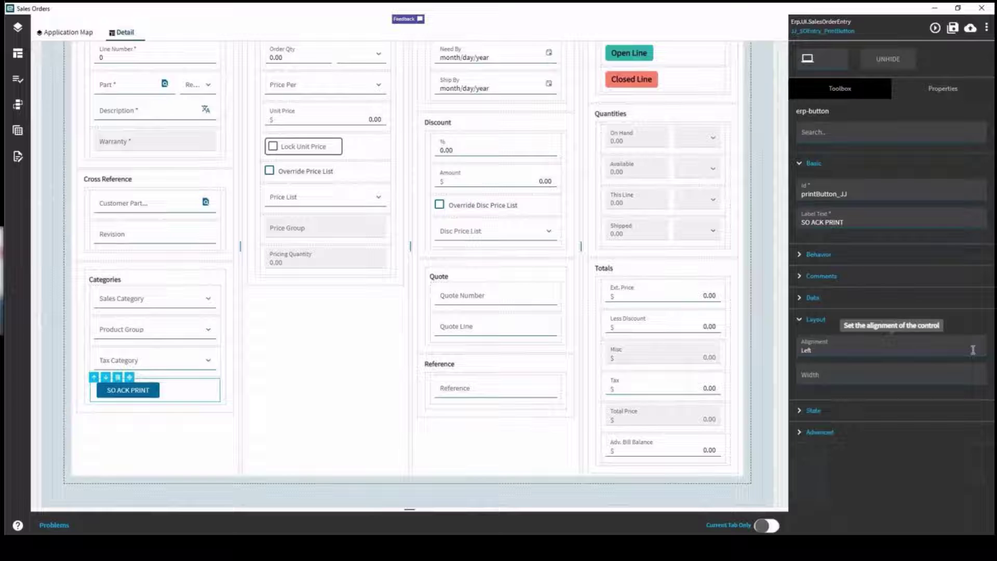
left_click(973, 349)
left_click(883, 374)
left_click(815, 319)
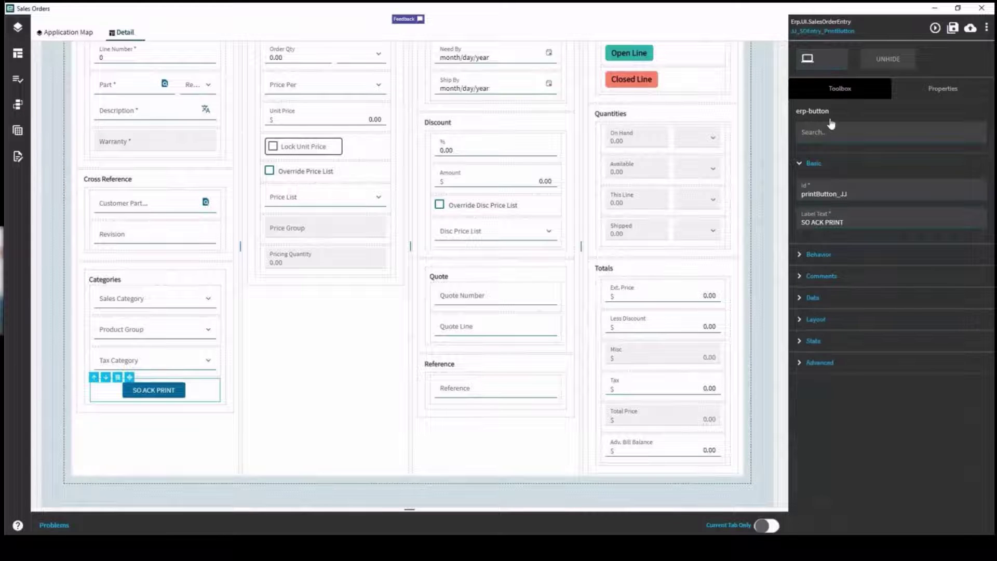
left_click(831, 254)
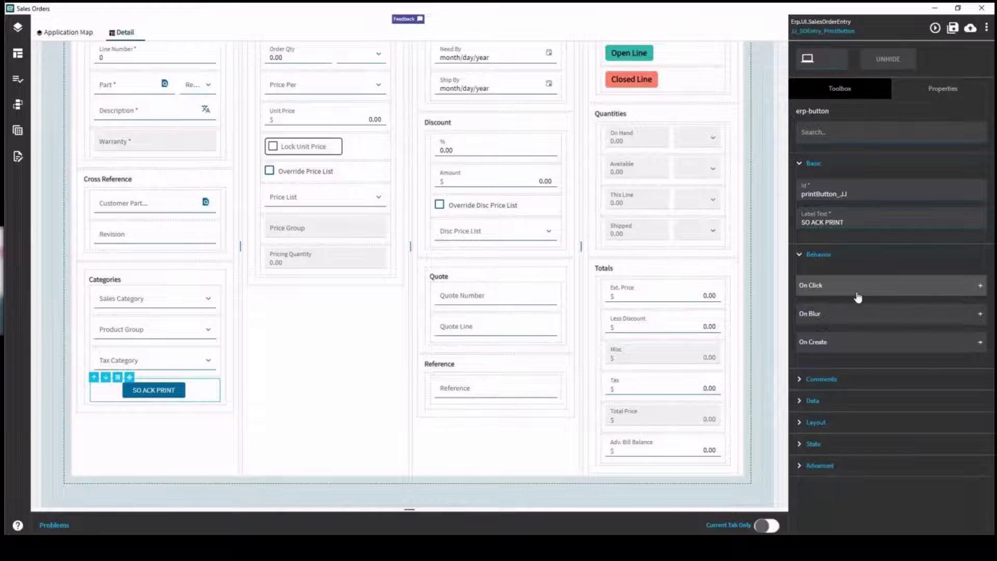
Step: Give the button an On Click event running LaunchSalesOrderAckReport, then preview Sales Orders
left_click(857, 293)
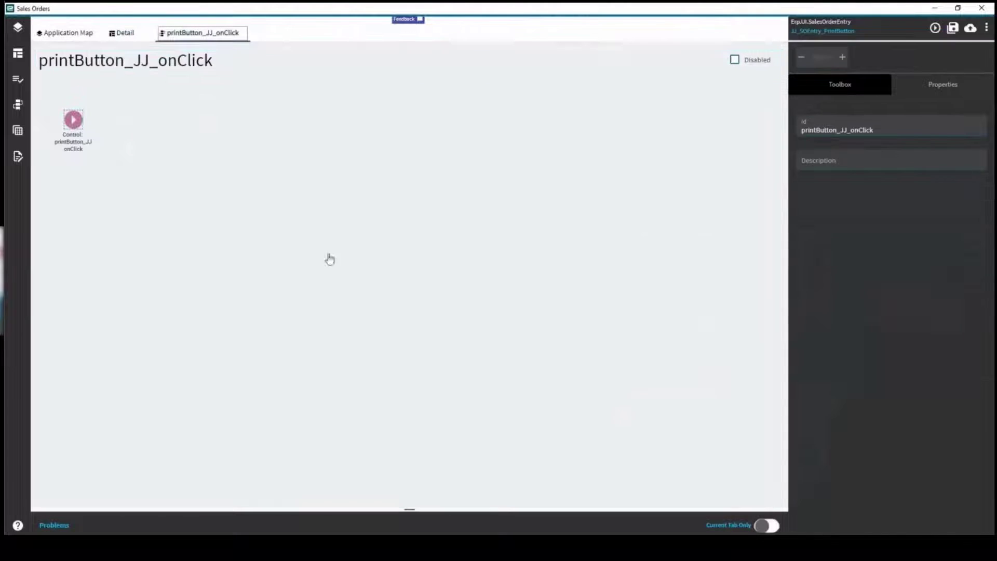
left_click(76, 132)
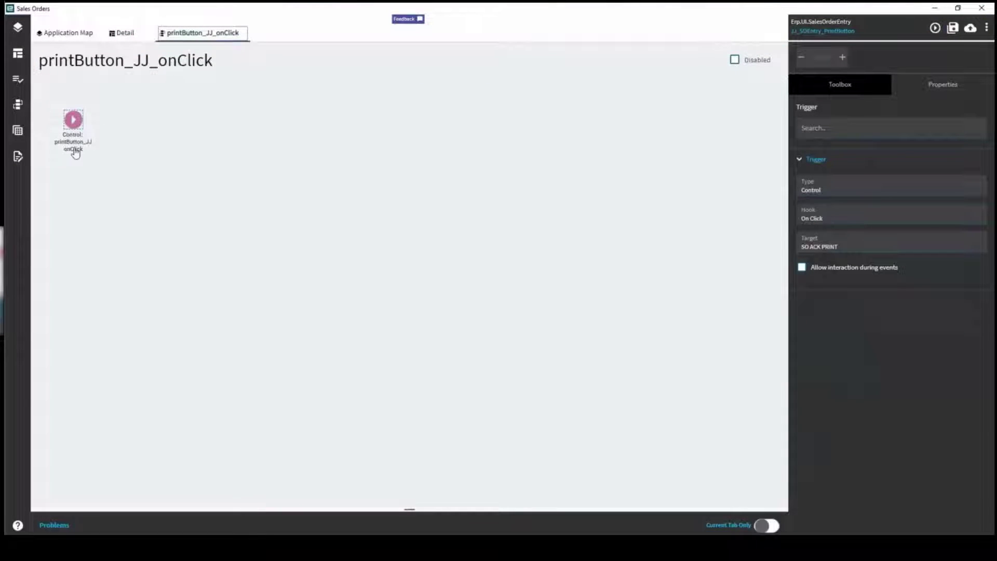
left_click(837, 88)
left_click(928, 105)
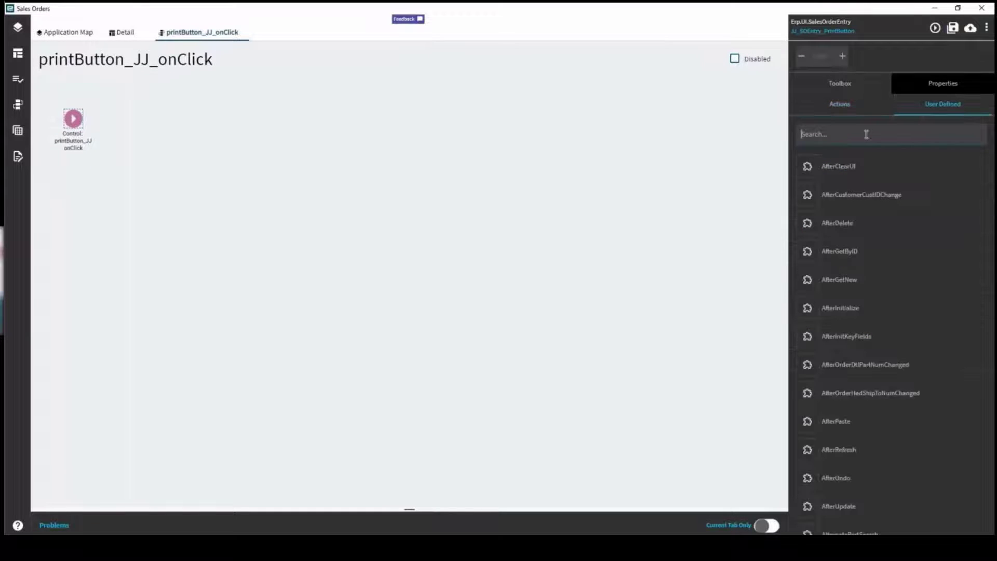
left_click(866, 135)
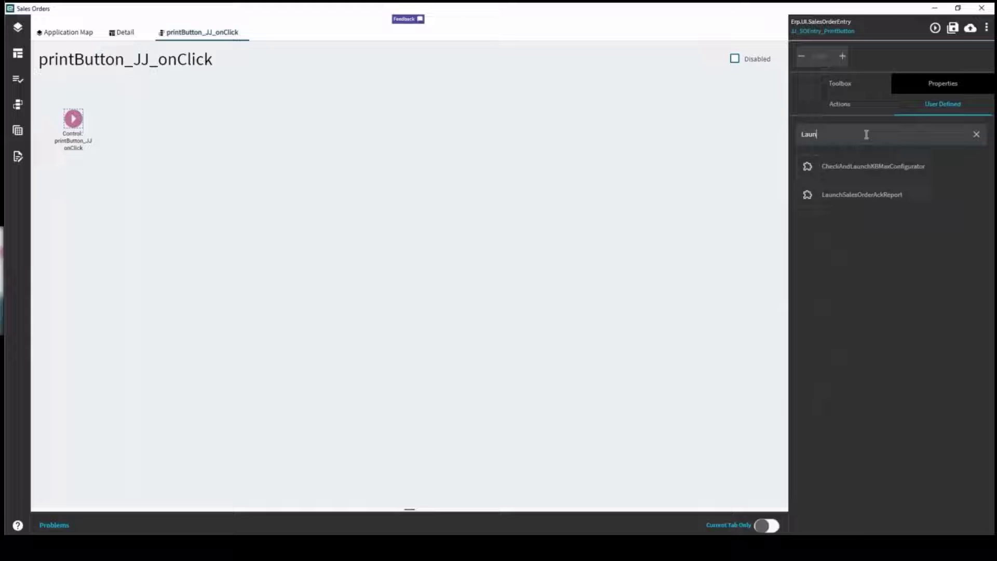
left_click_drag(857, 195, 178, 194)
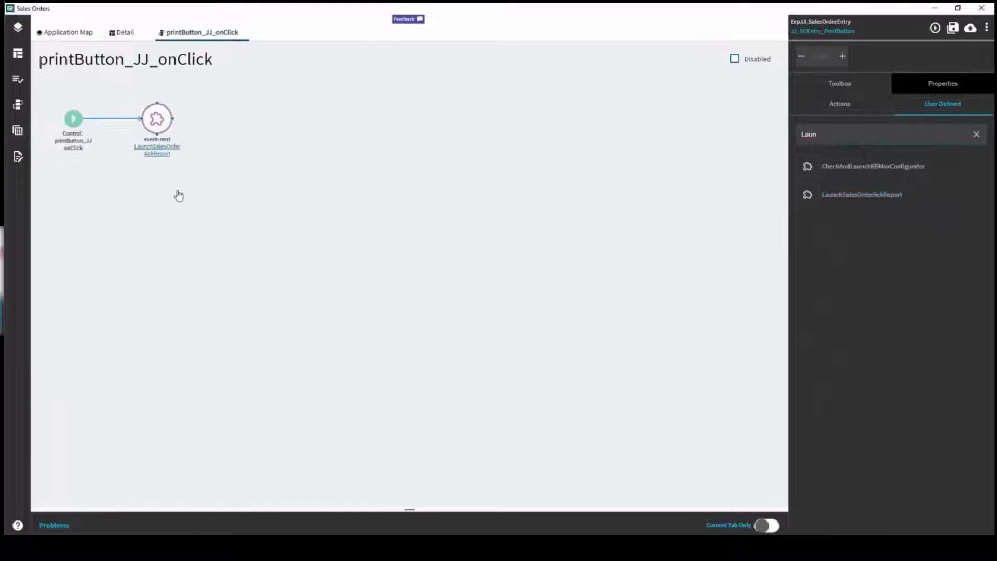
left_click(158, 131)
left_click(935, 28)
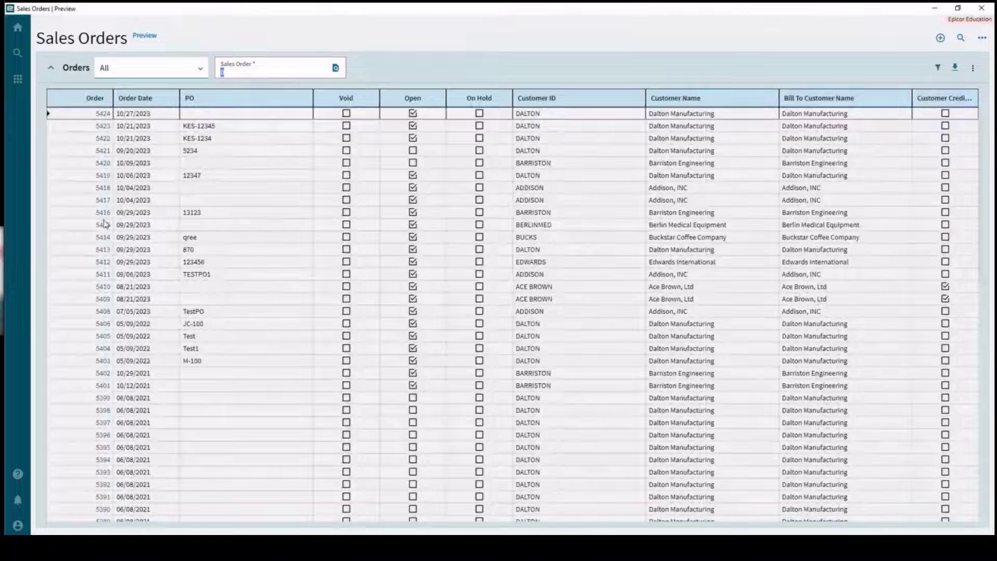
Step: Run SO ACK PRINT on order 5415 to launch its acknowledgement report, then close the preview
left_click(104, 227)
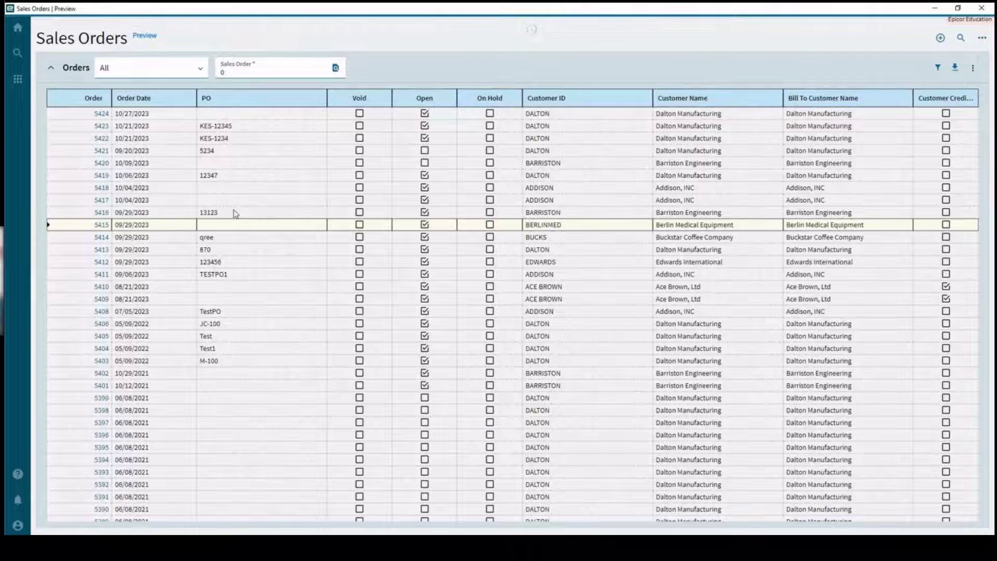
left_click(236, 419)
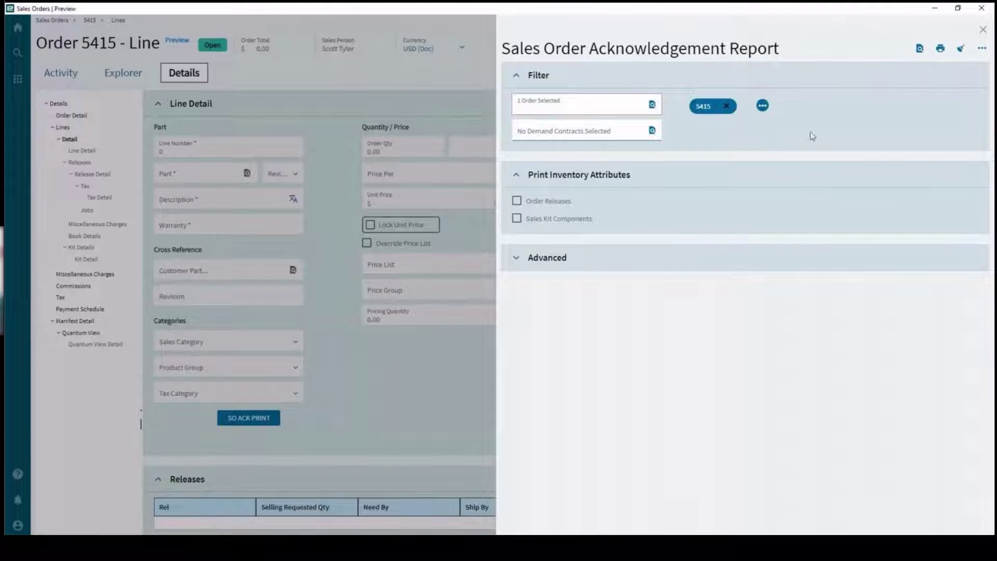
left_click(980, 8)
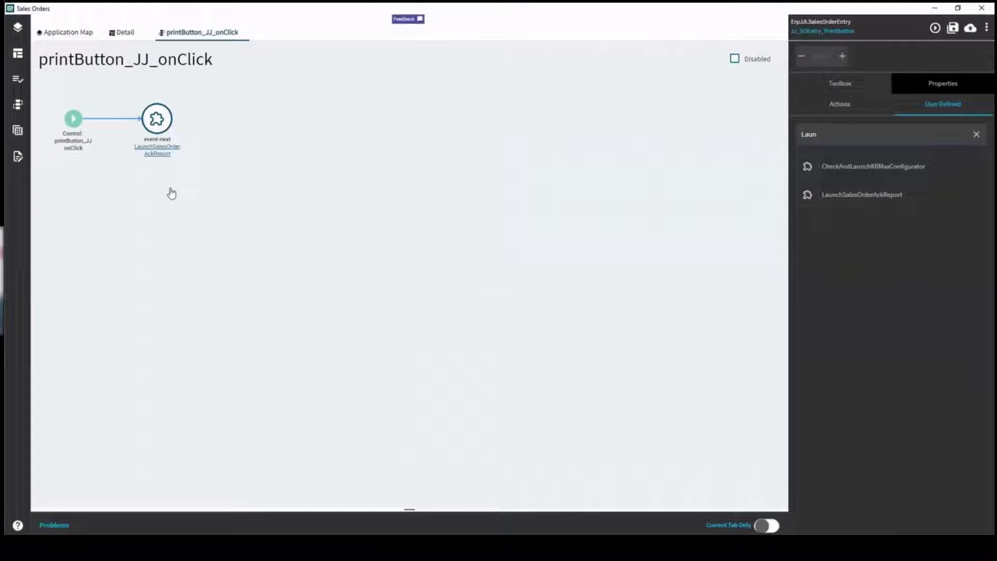
Step: Remove the trigger-to-report link, save, review the error in Problems, and close the designer
left_click(139, 131)
left_click(952, 29)
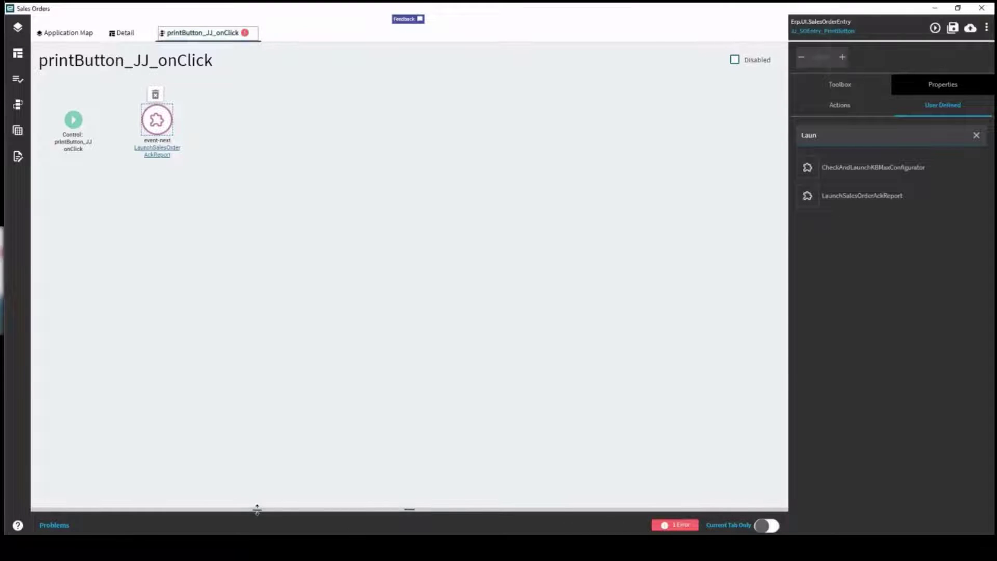
left_click_drag(256, 509, 265, 366)
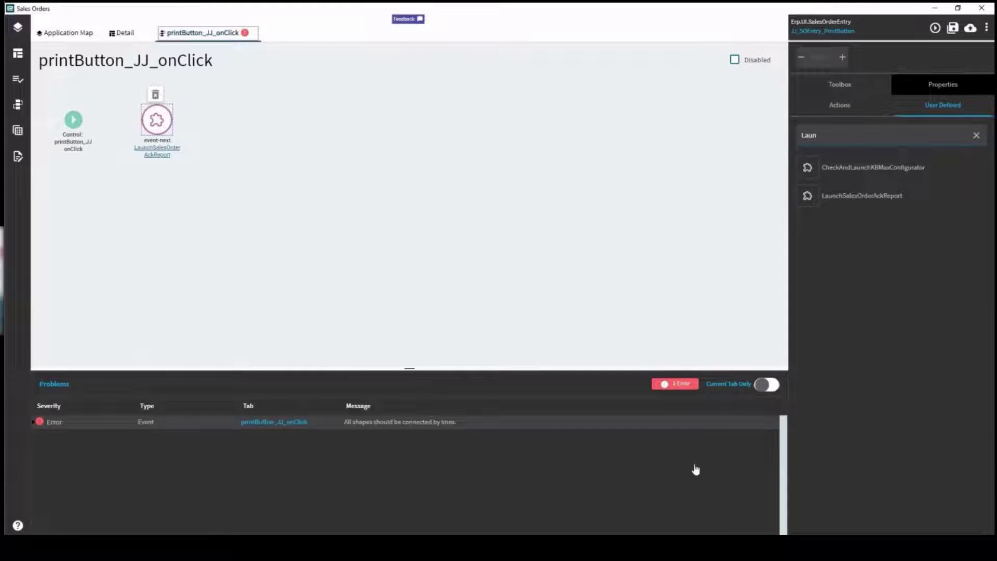
left_click_drag(351, 366, 357, 525)
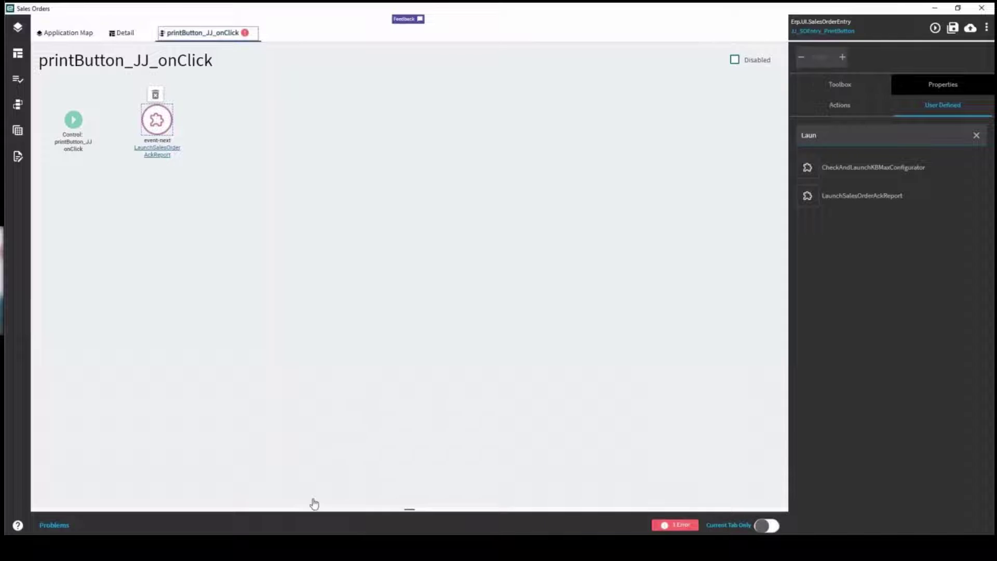
left_click(975, 10)
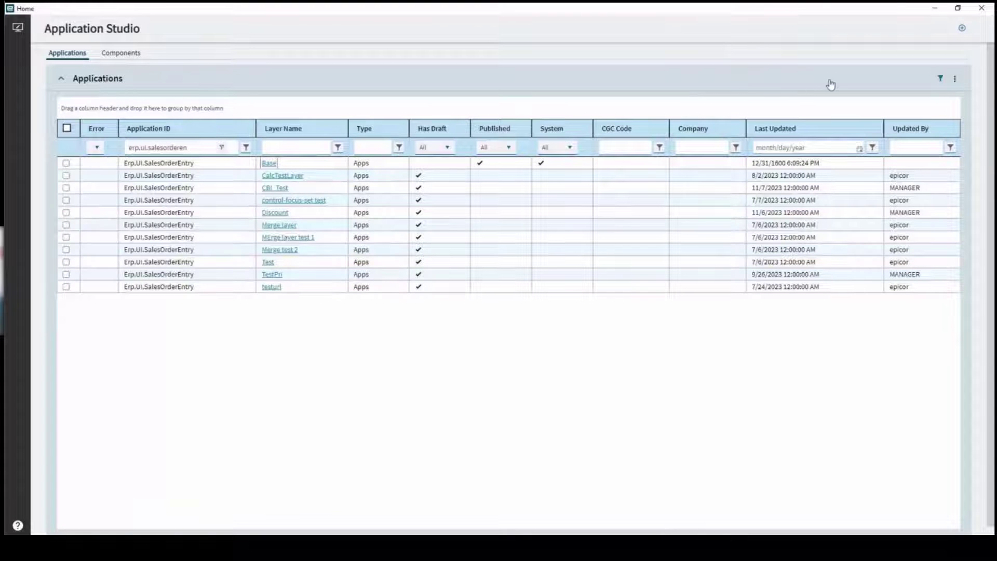
Step: Reopen Application Studio maximized and publish both checked JJ_SOEntry layers with Publish Selected Layers
left_click(982, 8)
left_click(107, 100)
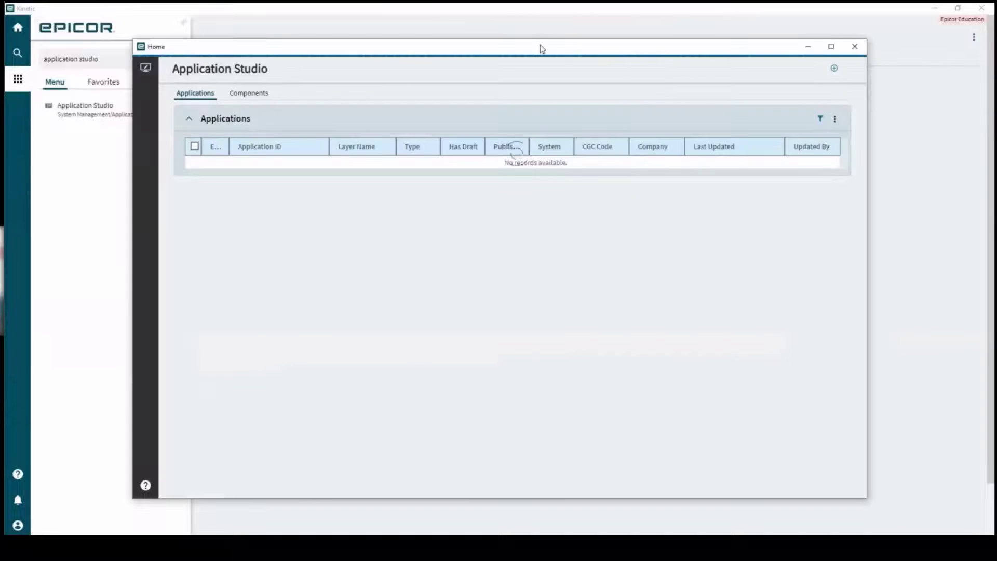
double_click(540, 46)
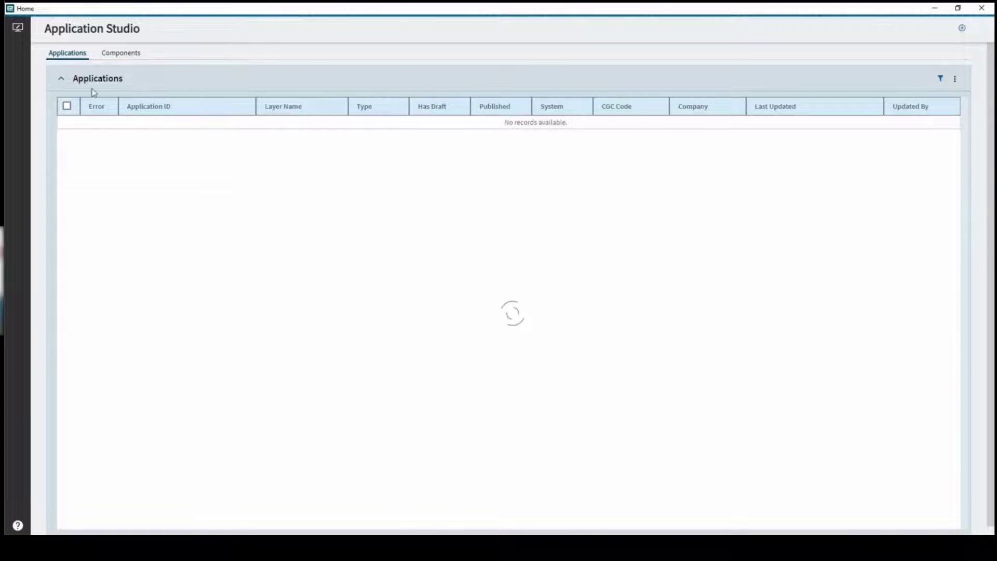
left_click(66, 237)
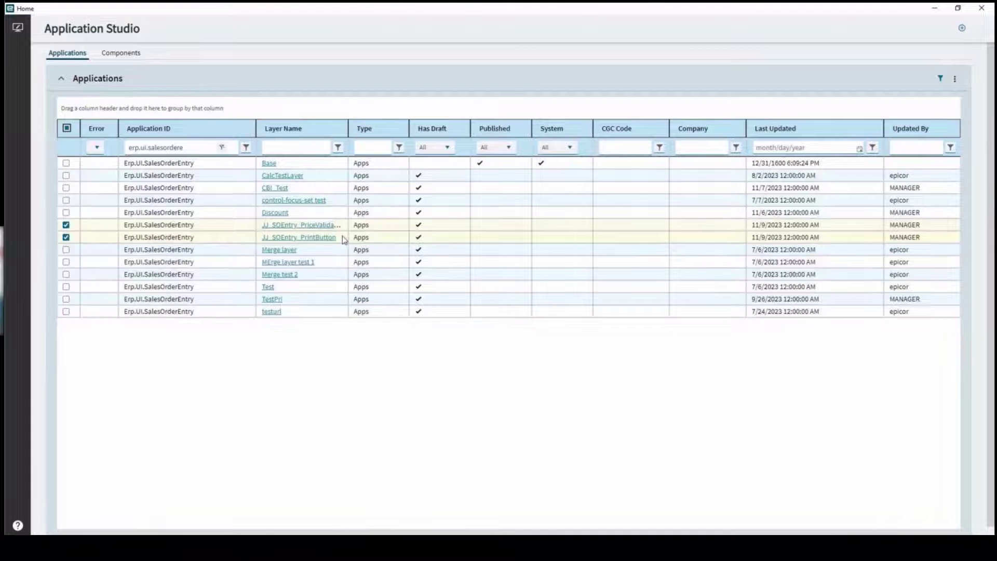
left_click(956, 79)
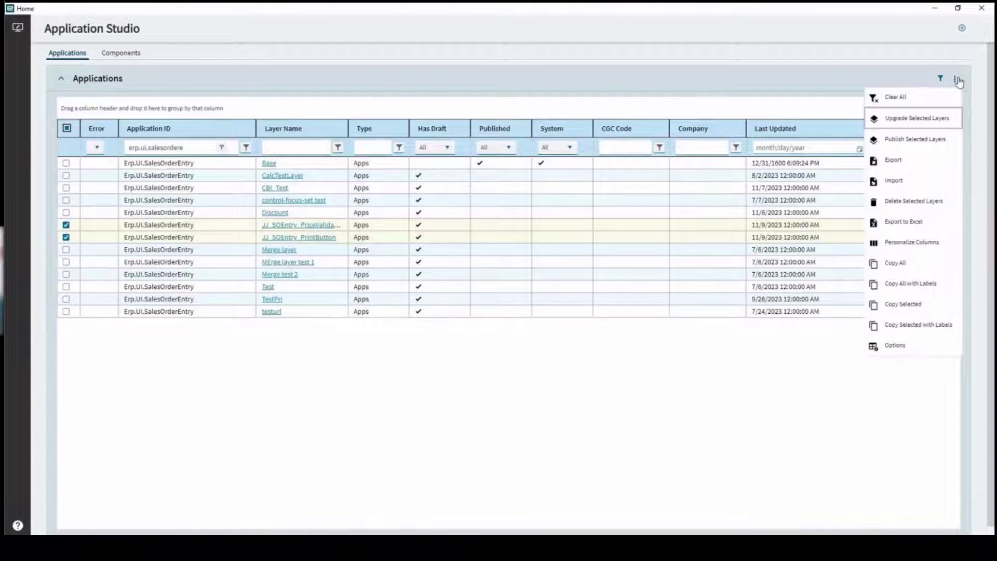
left_click(931, 139)
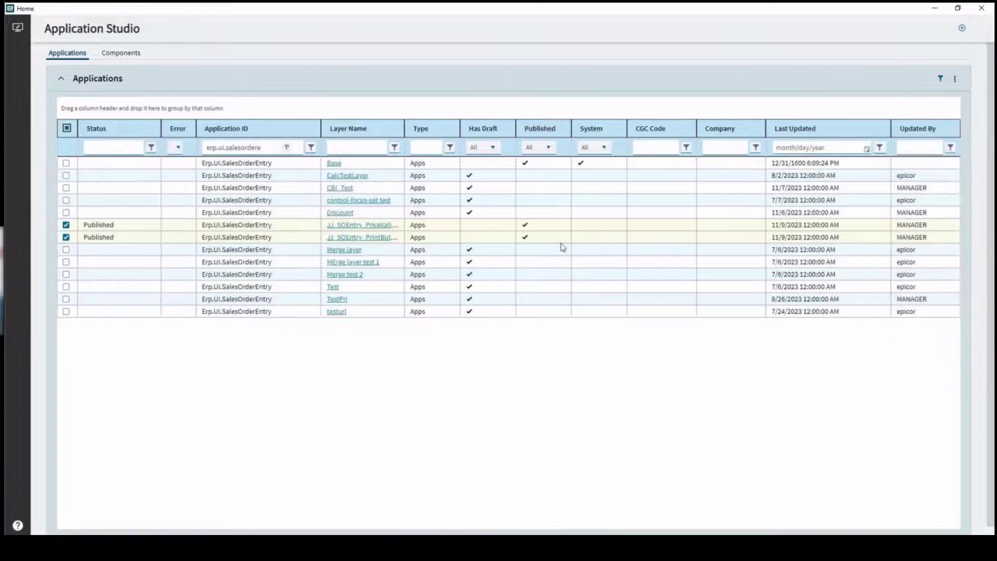
left_click(66, 226)
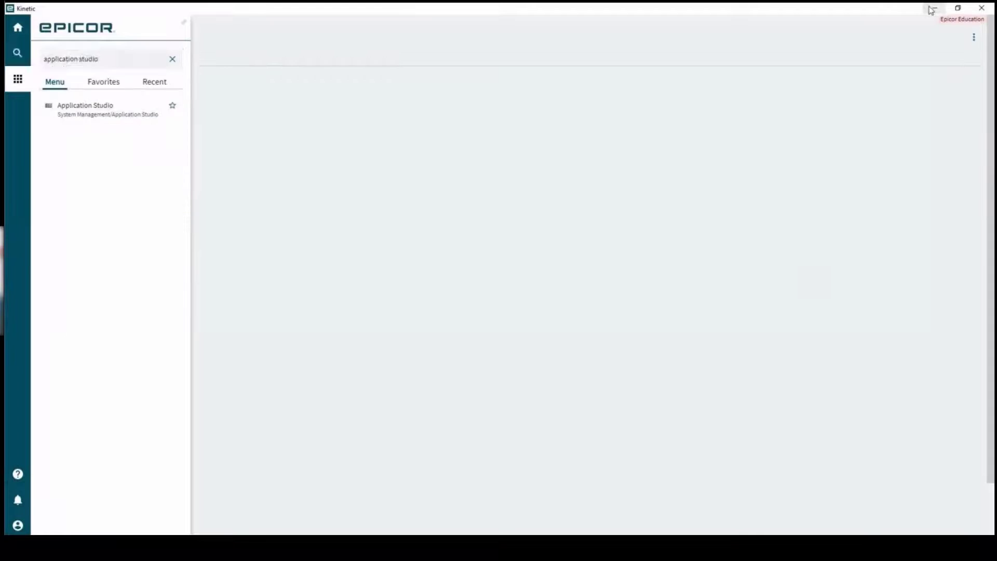
Step: Open Menu Maintenance via 'menu main' and keep Kinetic as Order Entry's form to use
left_click(935, 8)
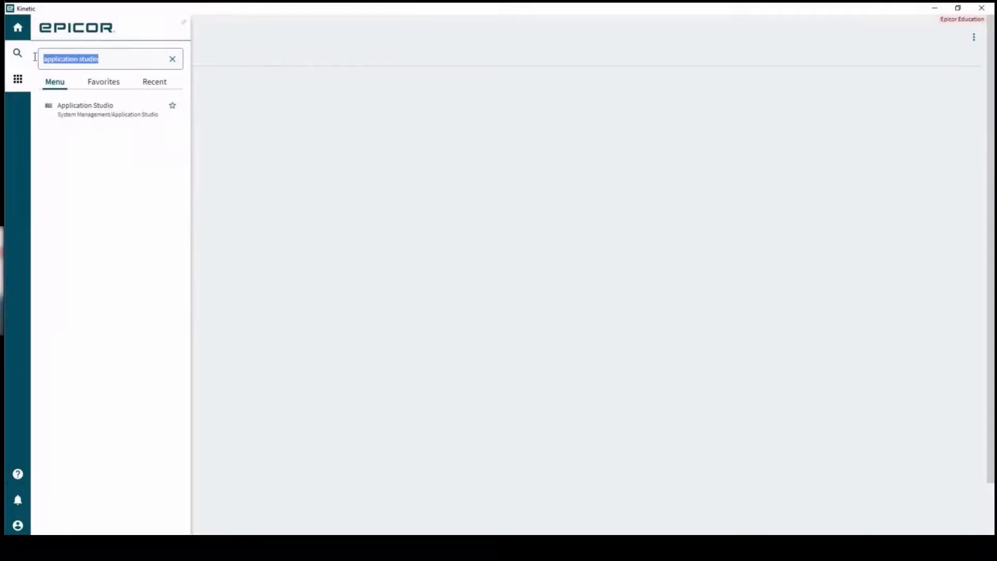
type("menu main")
key("Return")
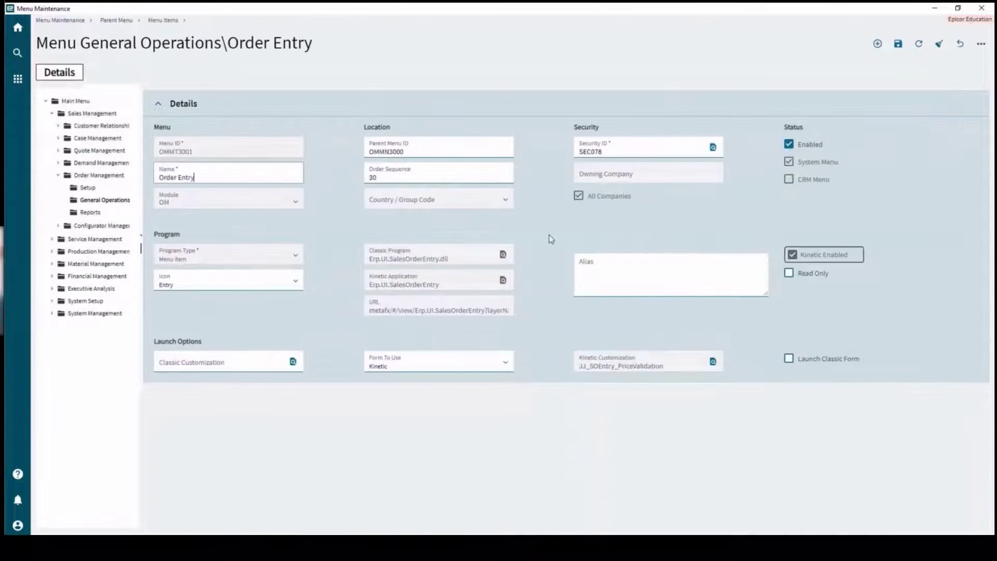
left_click(506, 363)
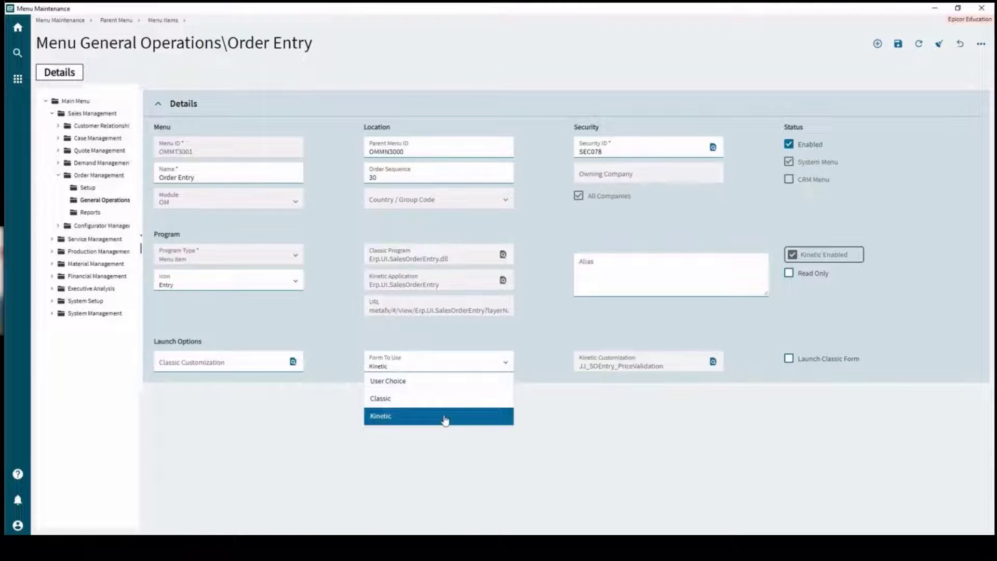
left_click(545, 367)
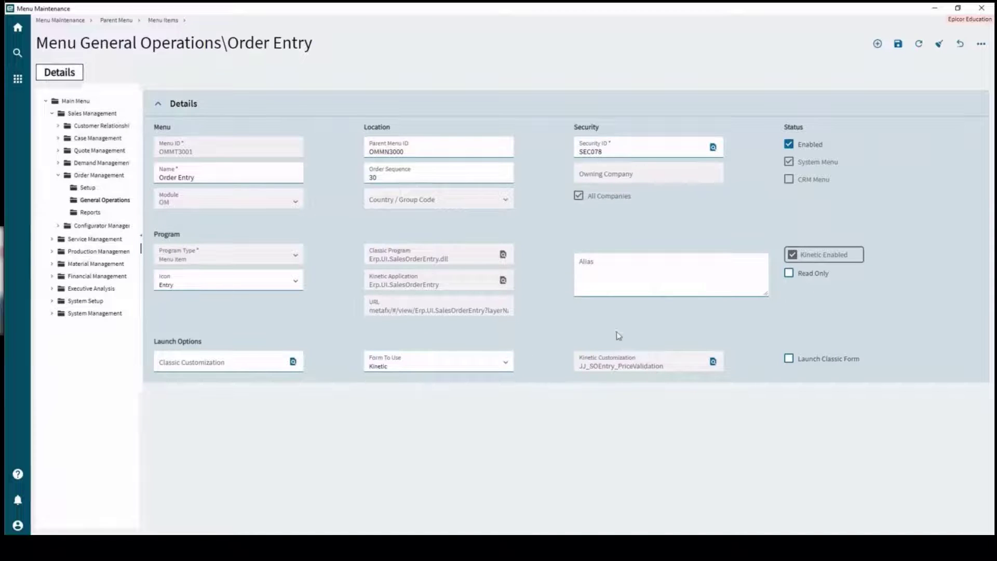
Step: Add JJ_SOEntry_PrintButton as an Order Entry Kinetic customization with Order 0 and apply
left_click(713, 361)
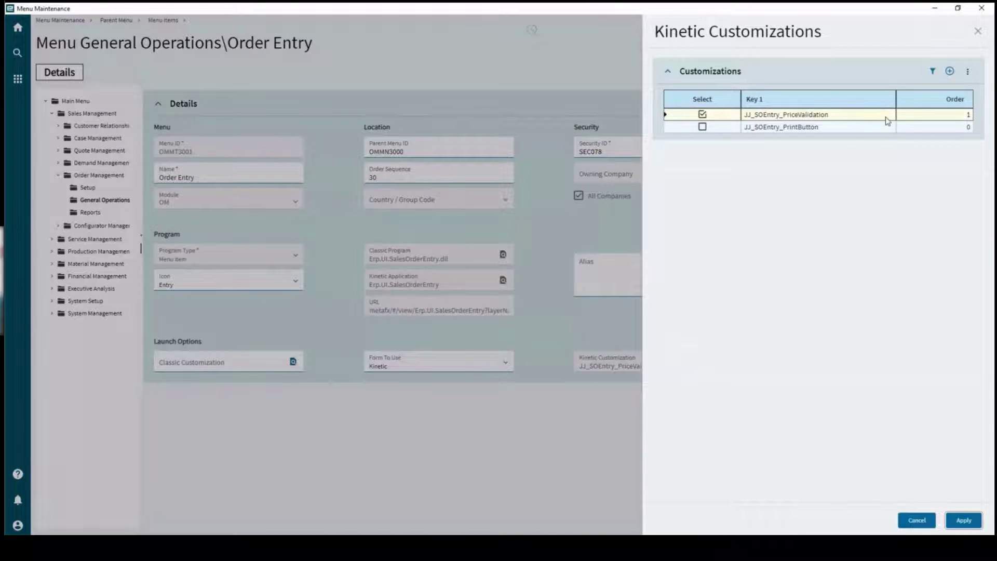
left_click(702, 127)
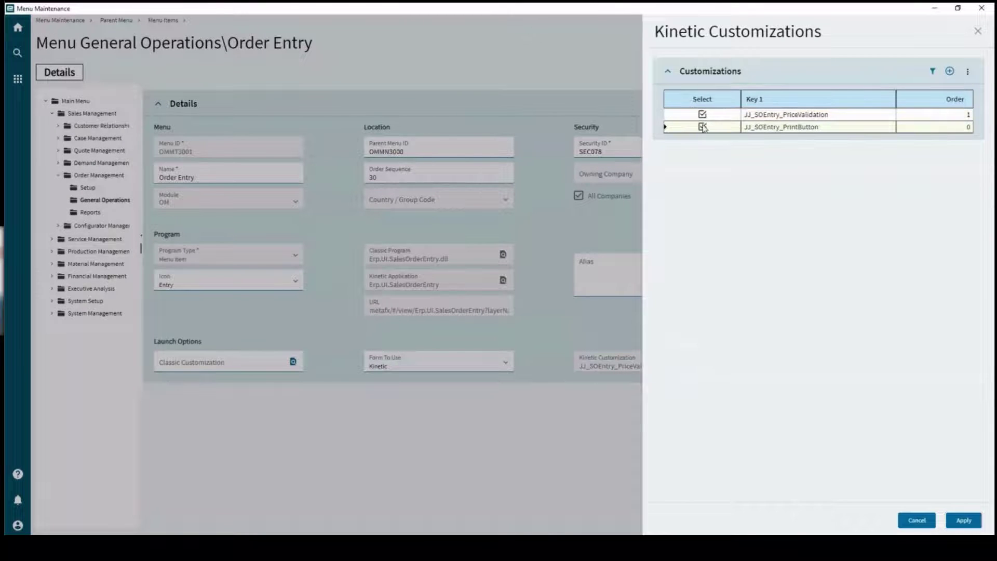
left_click(953, 131)
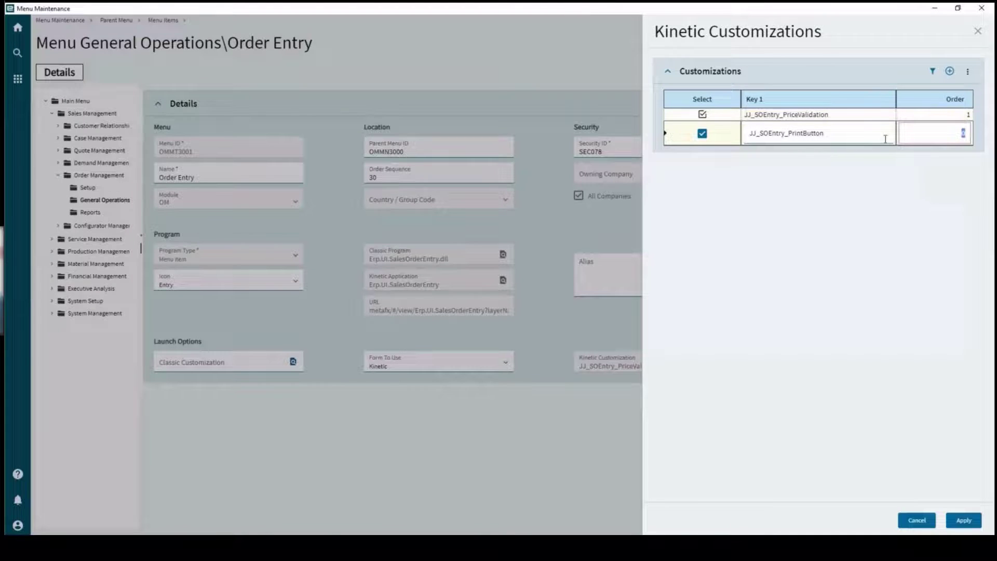
left_click(892, 166)
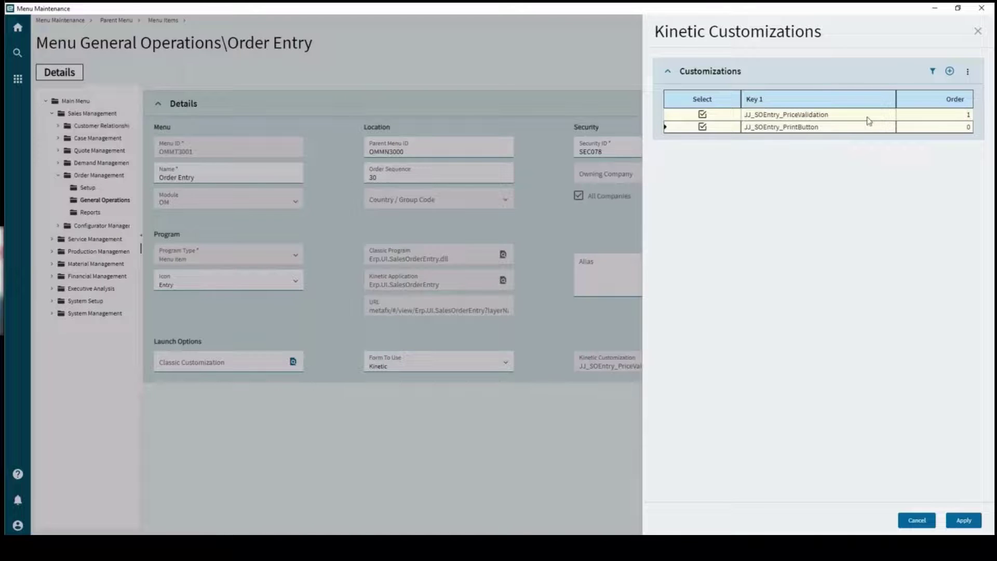
left_click(963, 521)
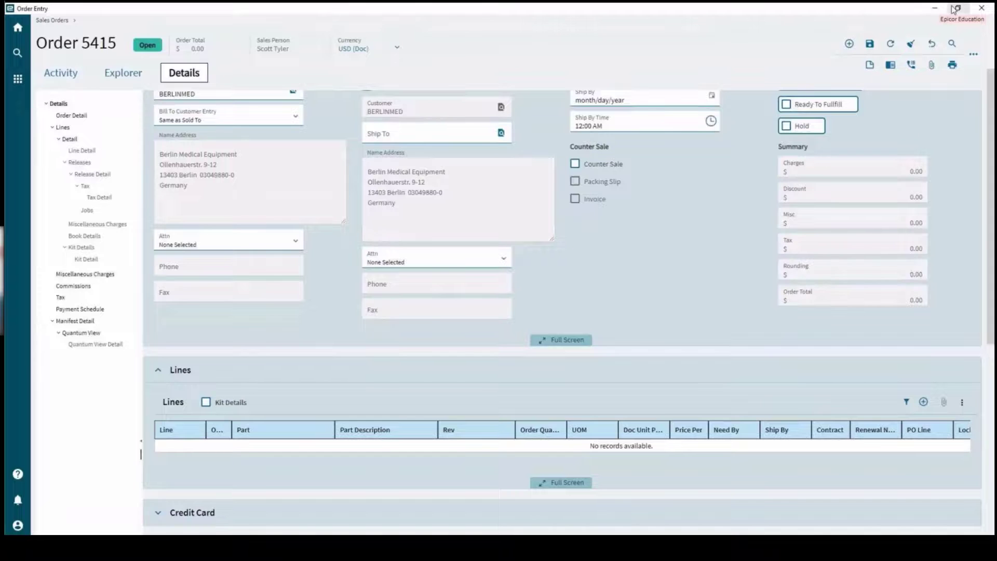
Step: Add a part 001_PPCons line to order 5415, then open the JJ_SOEntry_PrintButton layer in Application Studio
left_click(923, 402)
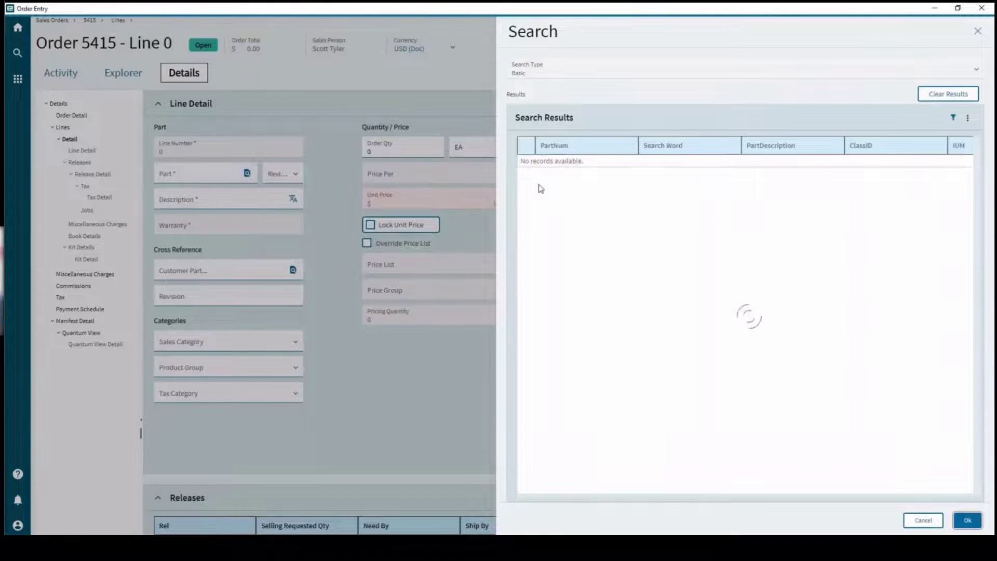
double_click(545, 174)
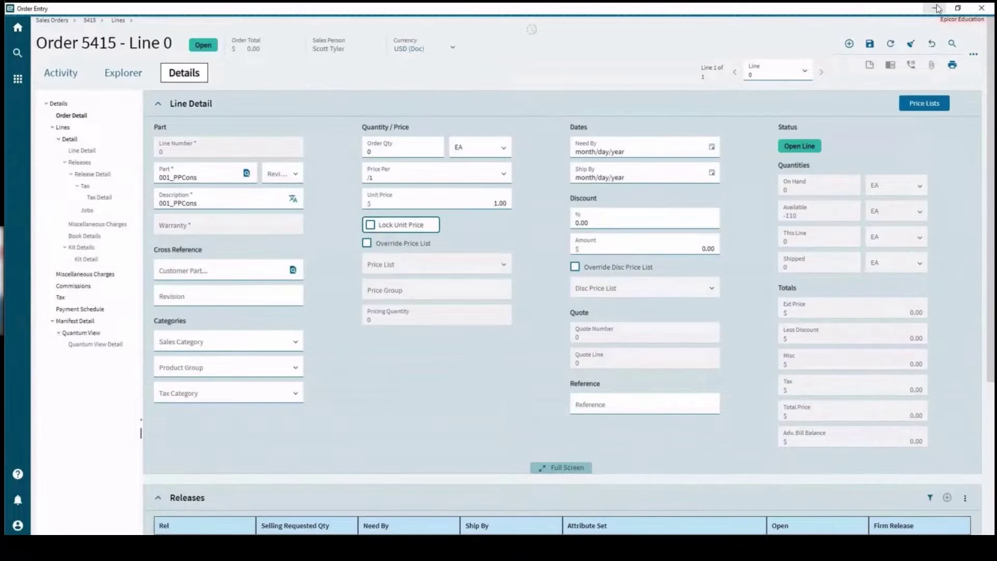
left_click(937, 8)
mouse_move(369, 543)
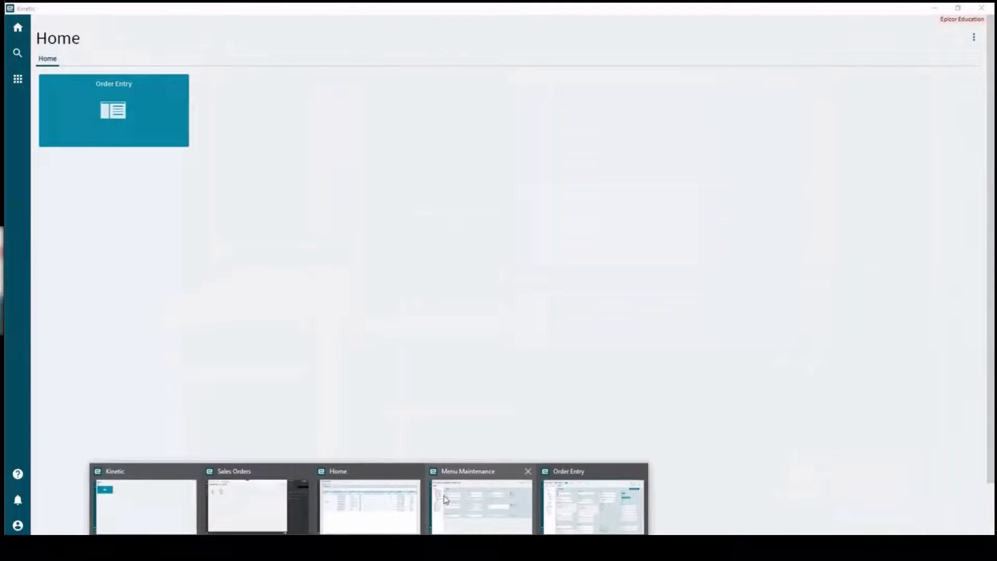
left_click(410, 501)
left_click(385, 236)
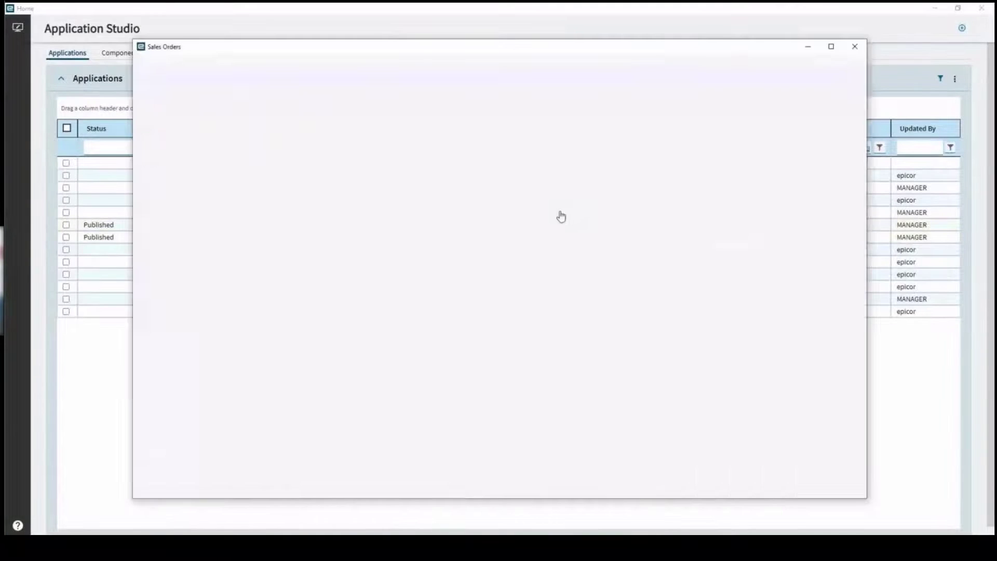
Step: Maximize the Sales Orders designer and show the layer's version history
double_click(726, 52)
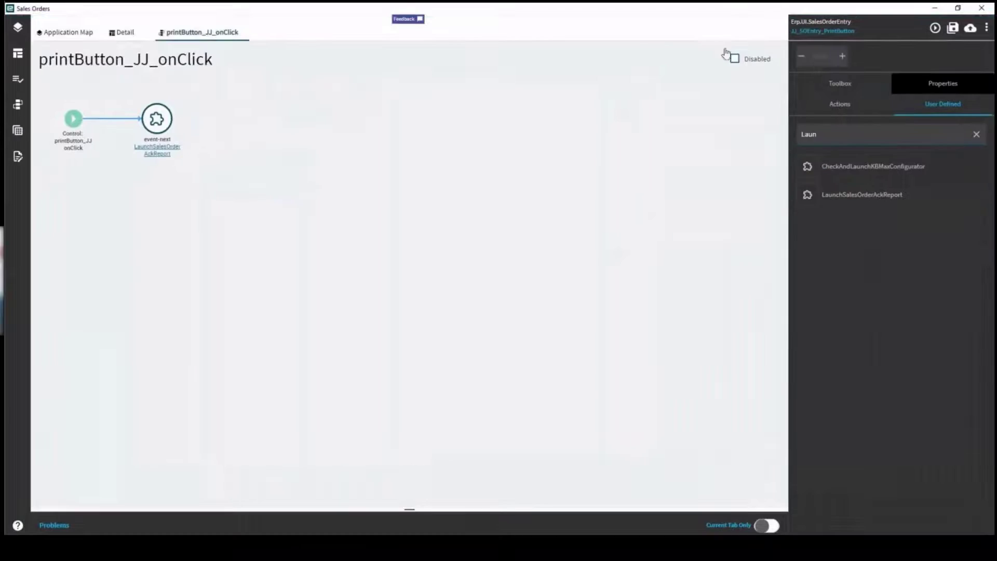
left_click(19, 159)
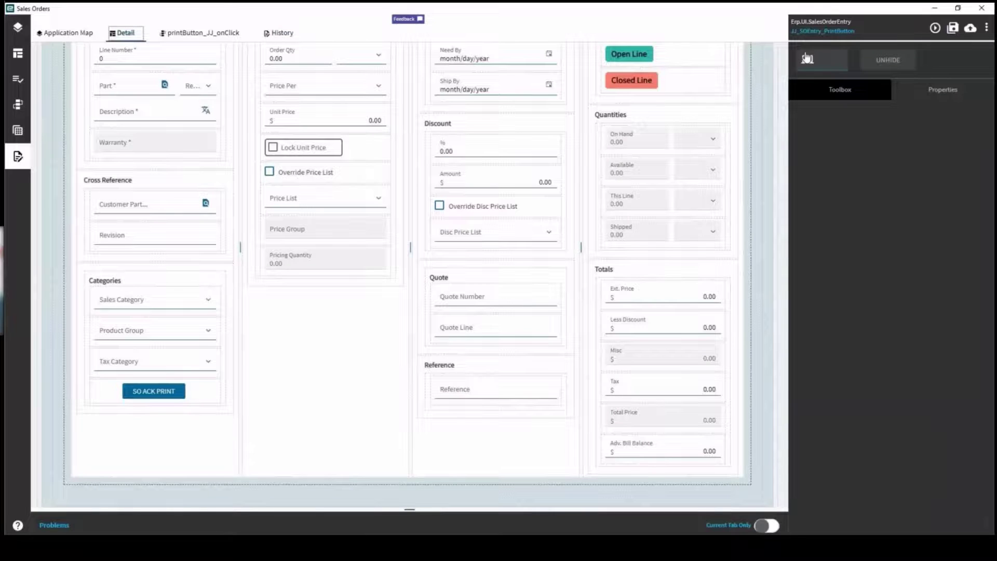
Step: Select JJ_SOEntry_PriceValidation and JJ_SOEntry_PrintButton as the layers to merge and confirm
left_click(820, 34)
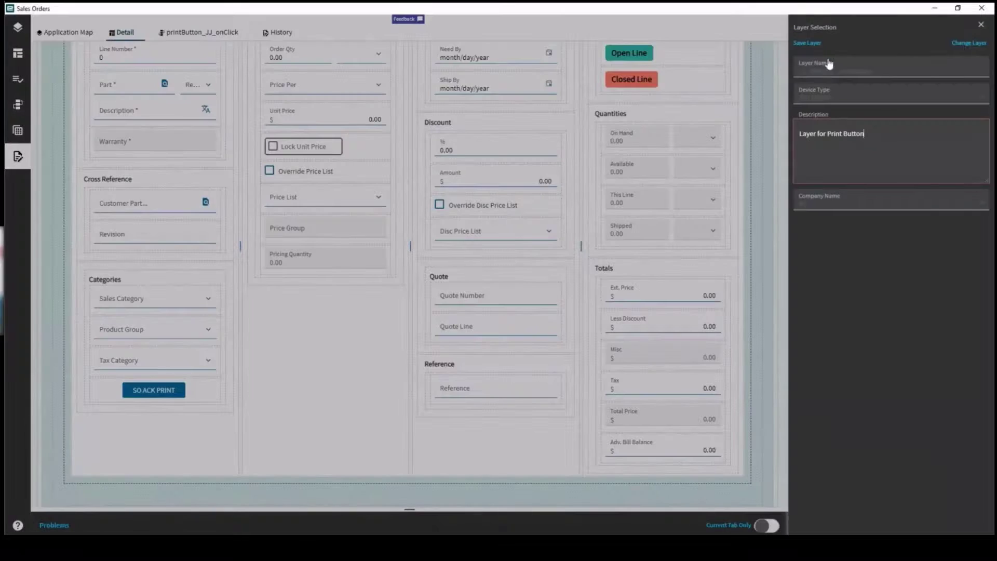
left_click(960, 46)
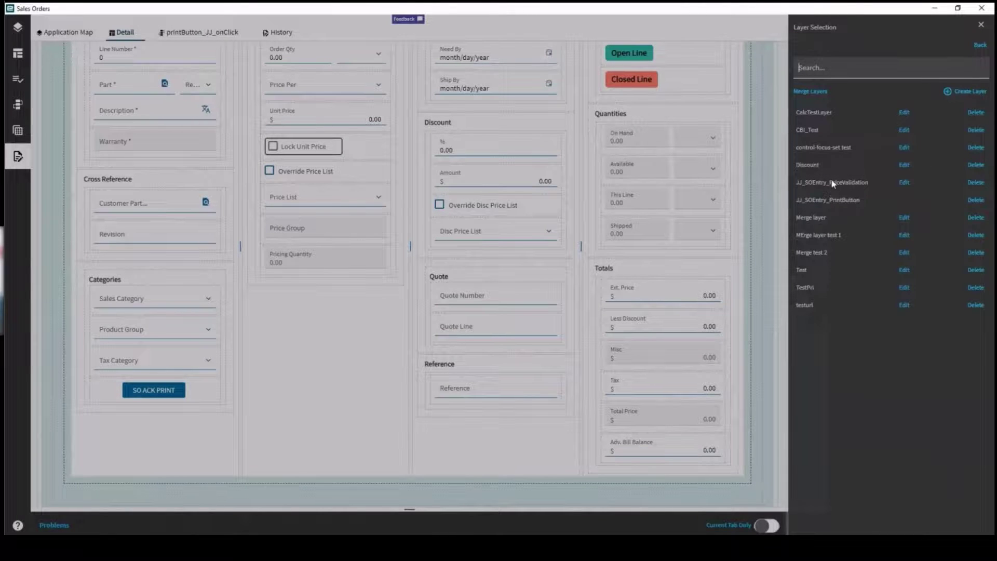
left_click(814, 93)
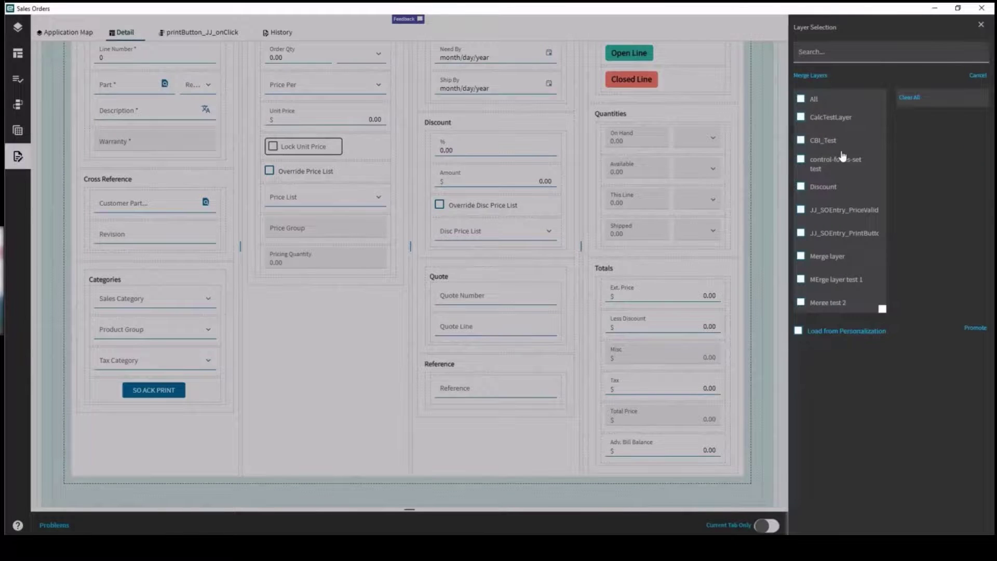
left_click_drag(843, 156, 897, 150)
left_click(904, 140)
left_click(802, 210)
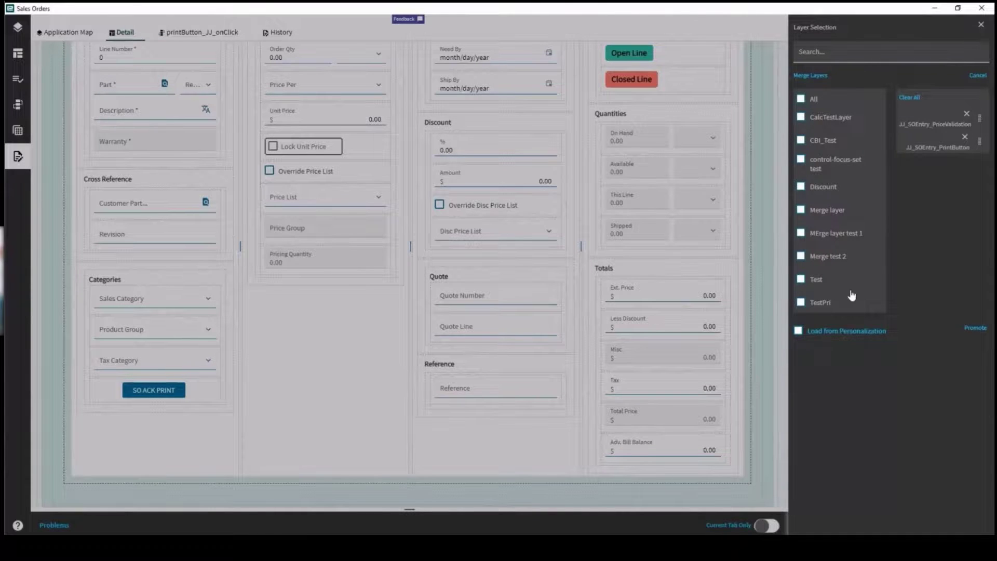
left_click(975, 327)
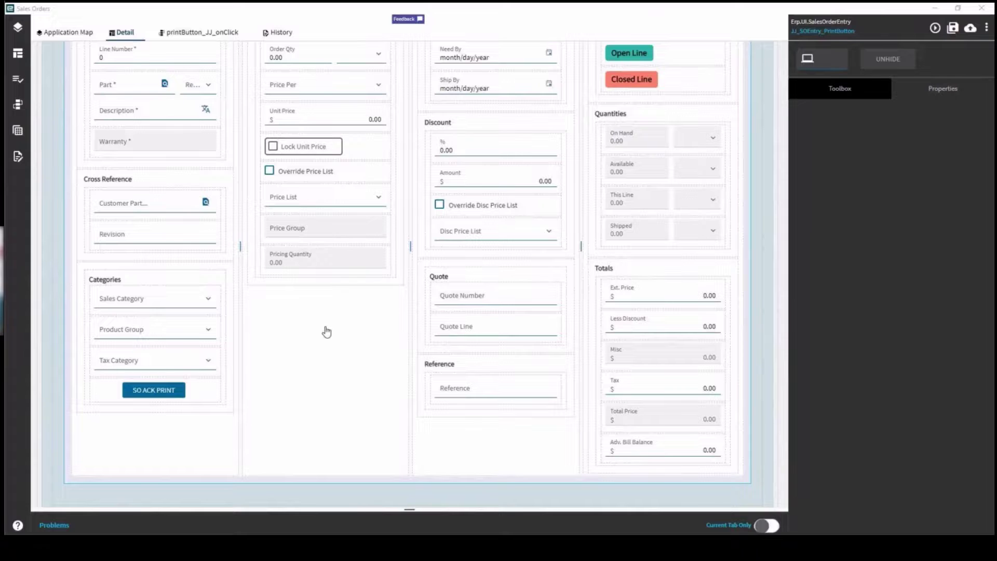
left_click(860, 168)
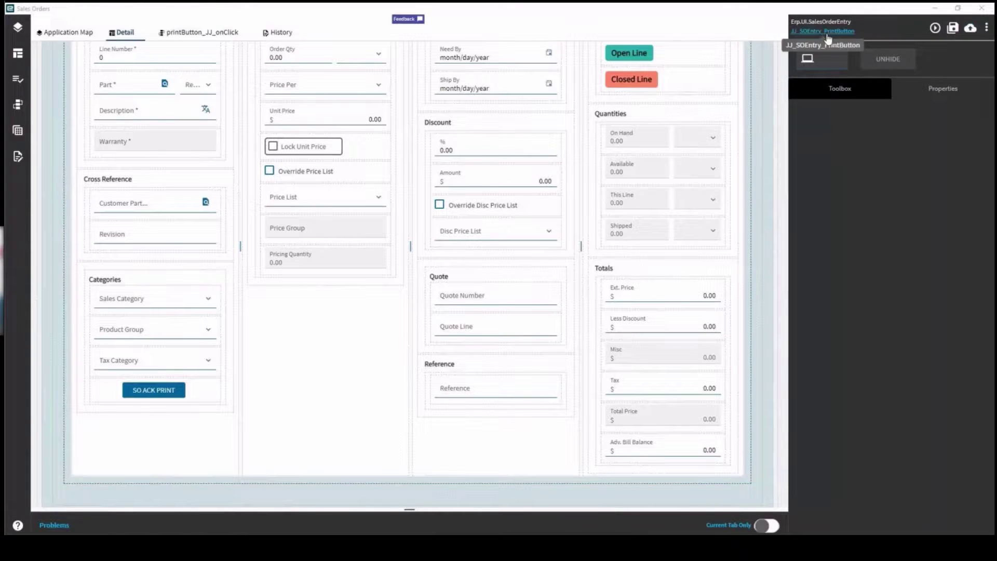
left_click(316, 429)
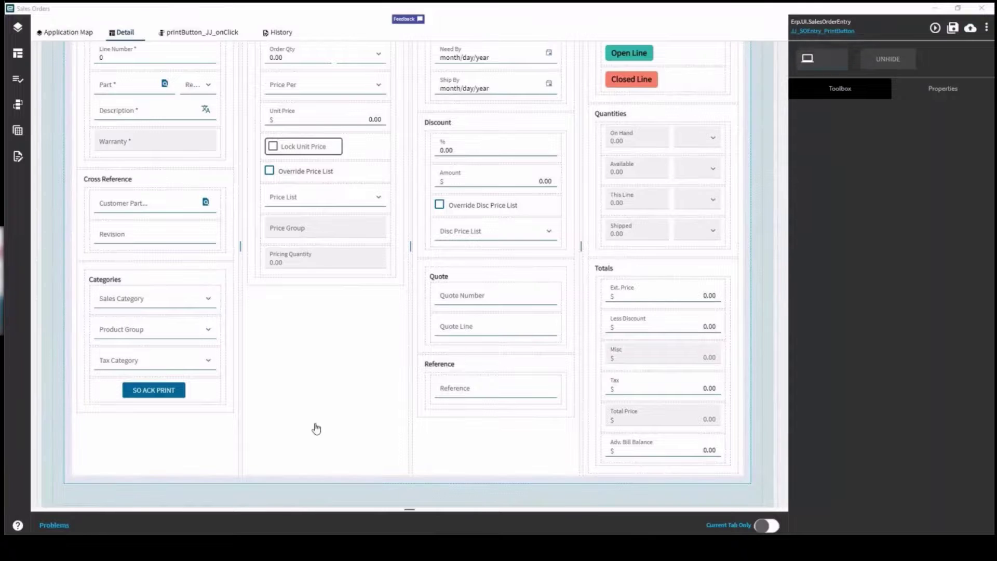
scroll(316, 429, "up", 3)
mouse_move(368, 545)
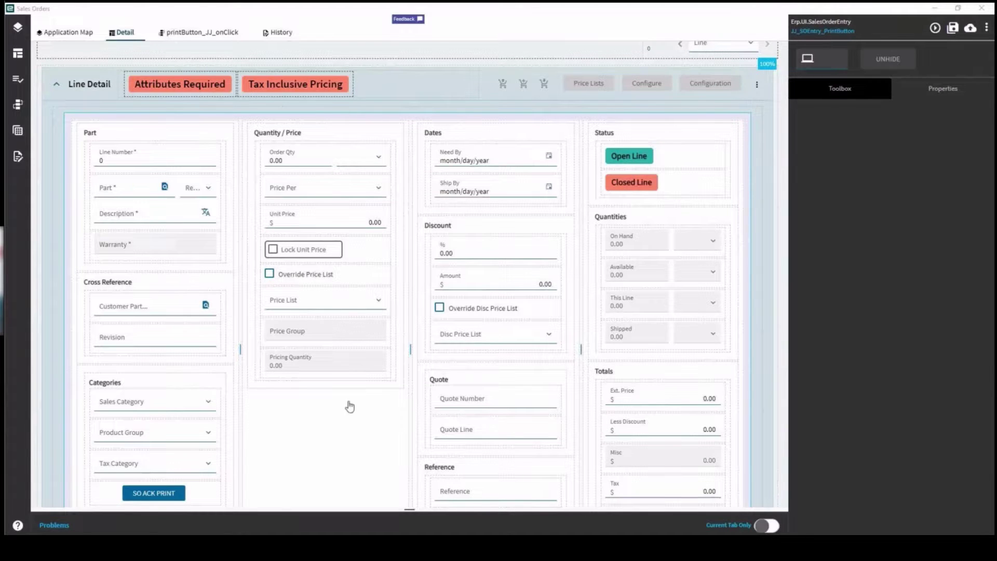
left_click(18, 526)
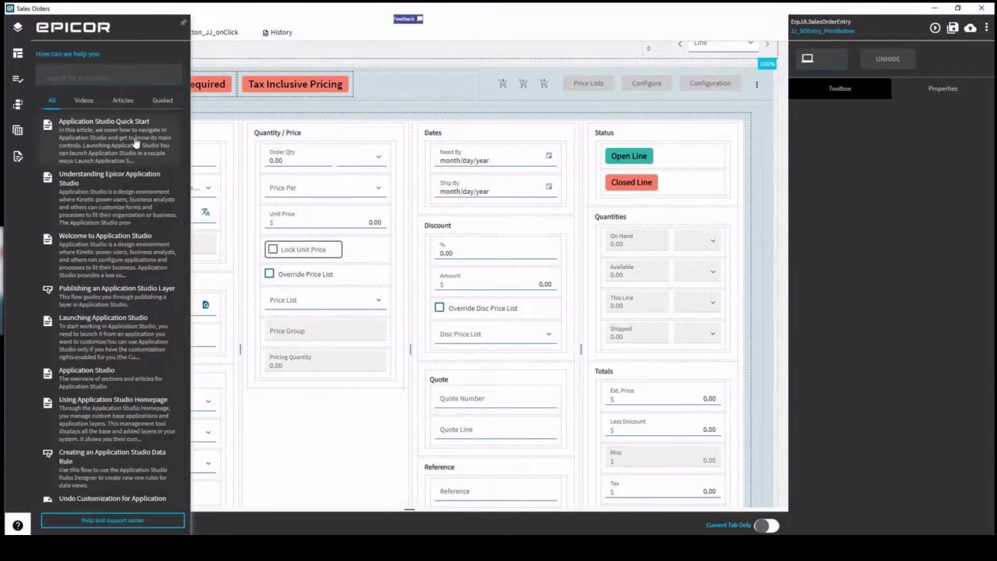
left_click(323, 432)
left_click(276, 464)
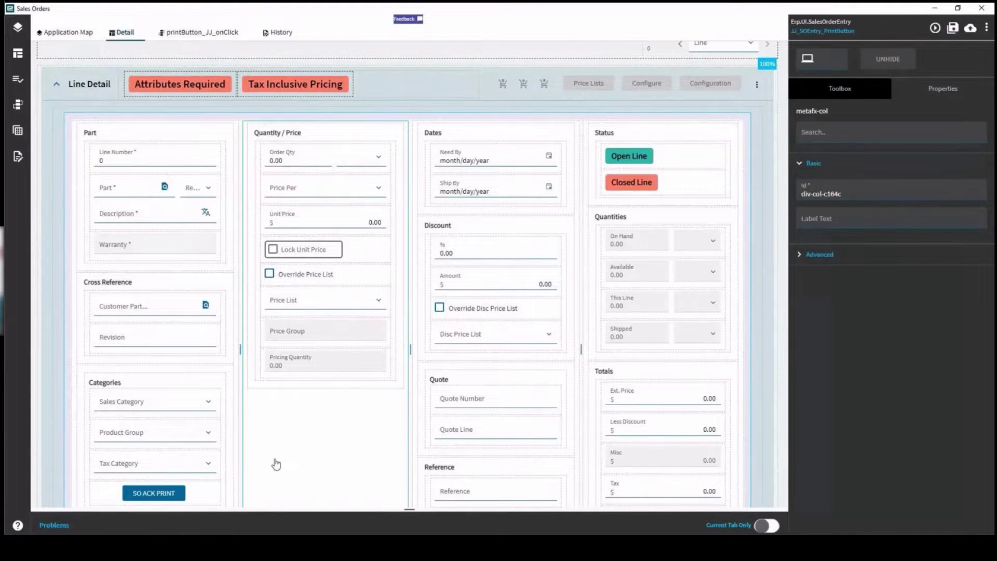
scroll(276, 464, "down", 1)
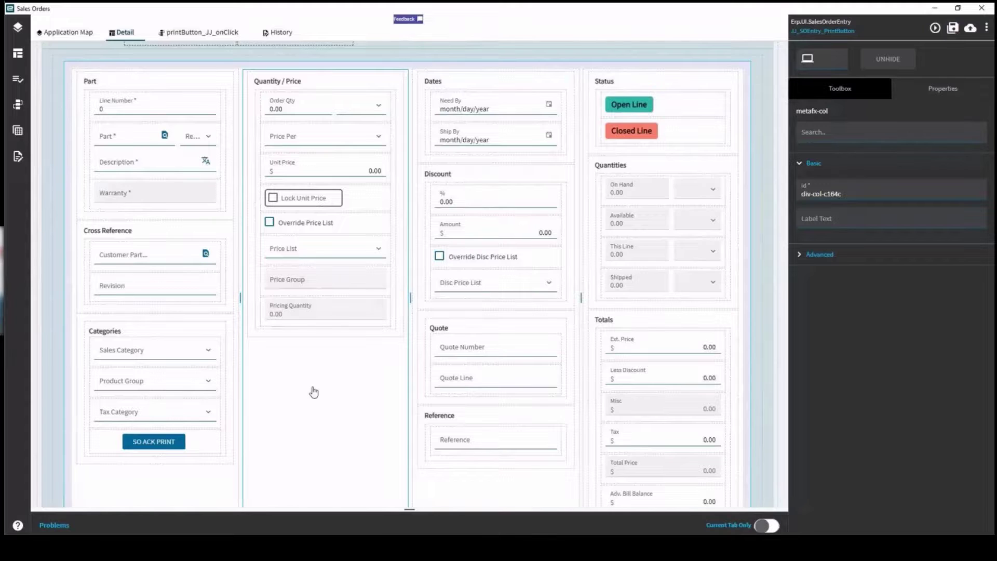
scroll(314, 393, "down", 1)
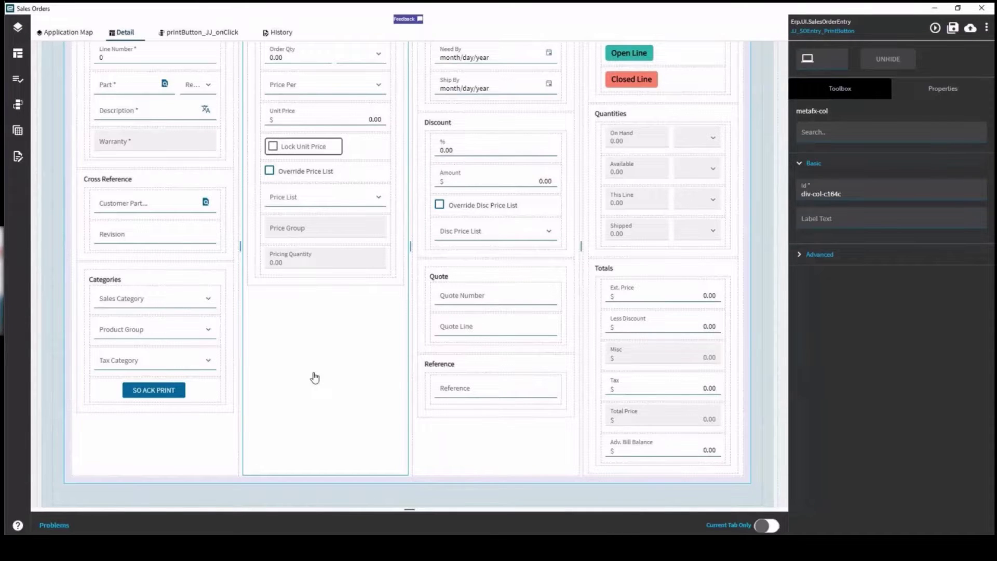
scroll(314, 378, "up", 2)
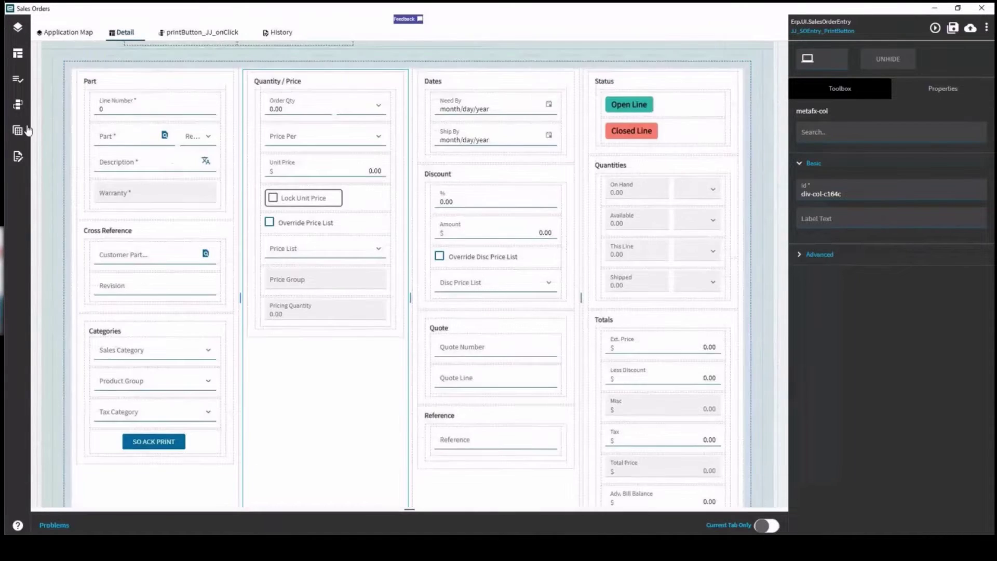
Step: Show the layer's data views, cancelling the new data view panel without creating one
left_click(19, 132)
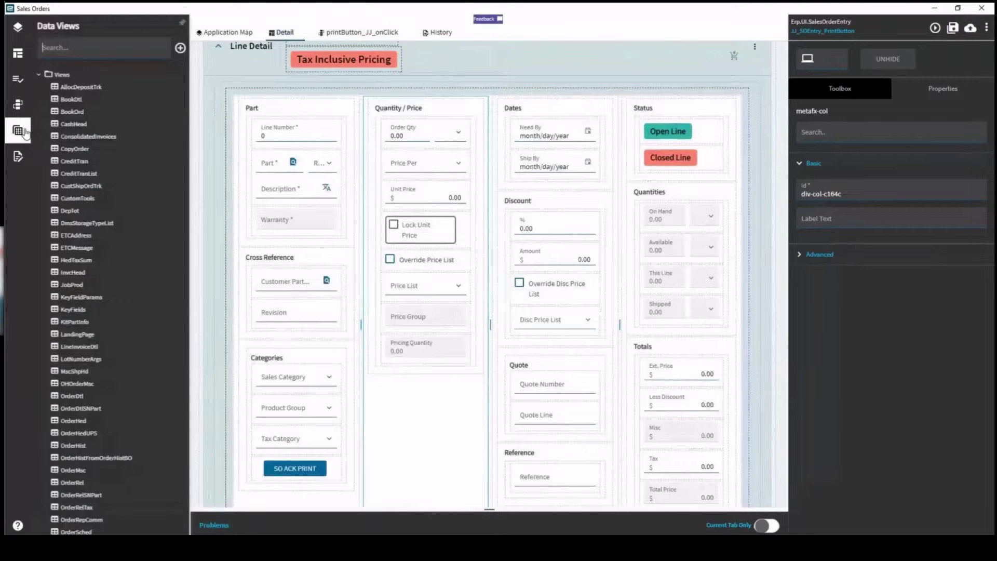
left_click(180, 47)
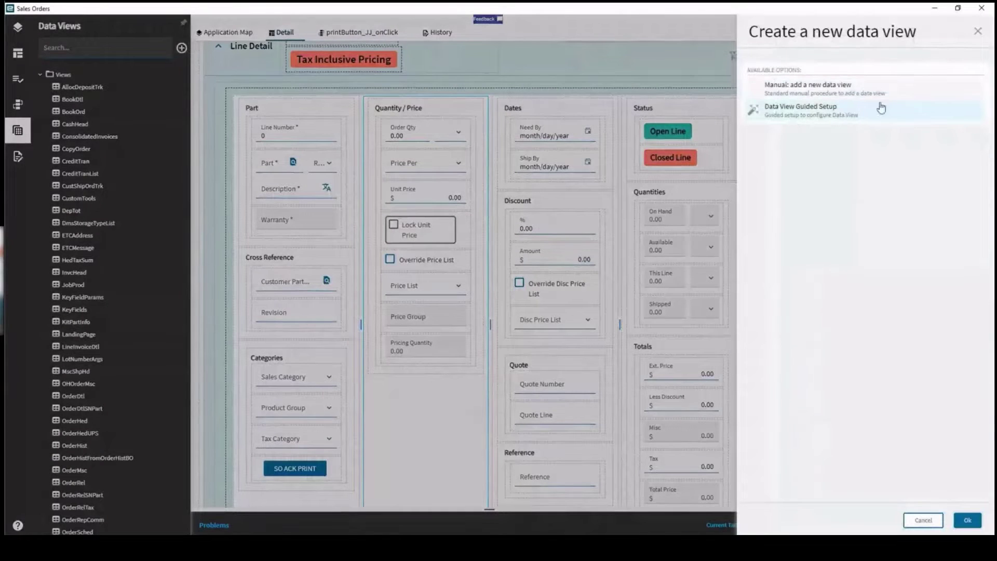
left_click(978, 32)
scroll(392, 416, "down", 1)
left_click(19, 55)
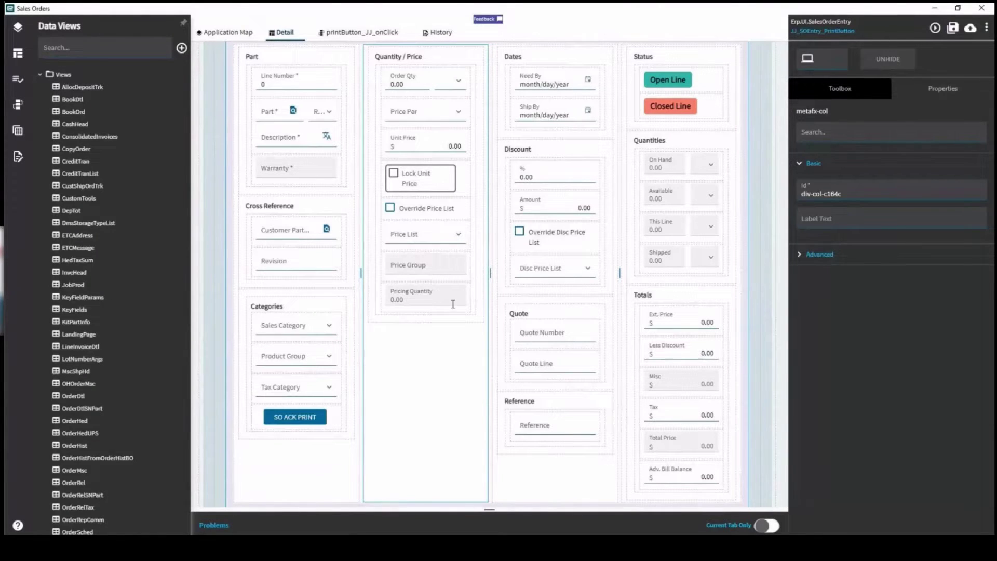
Step: Select the SO ACK PRINT button and expand its State, Layout and Data properties
left_click(295, 416)
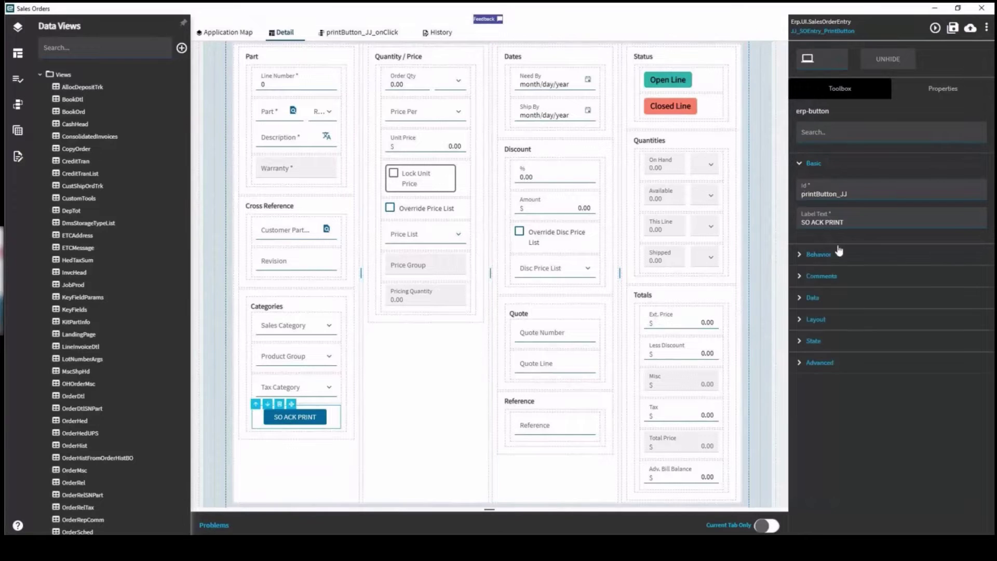
left_click(844, 341)
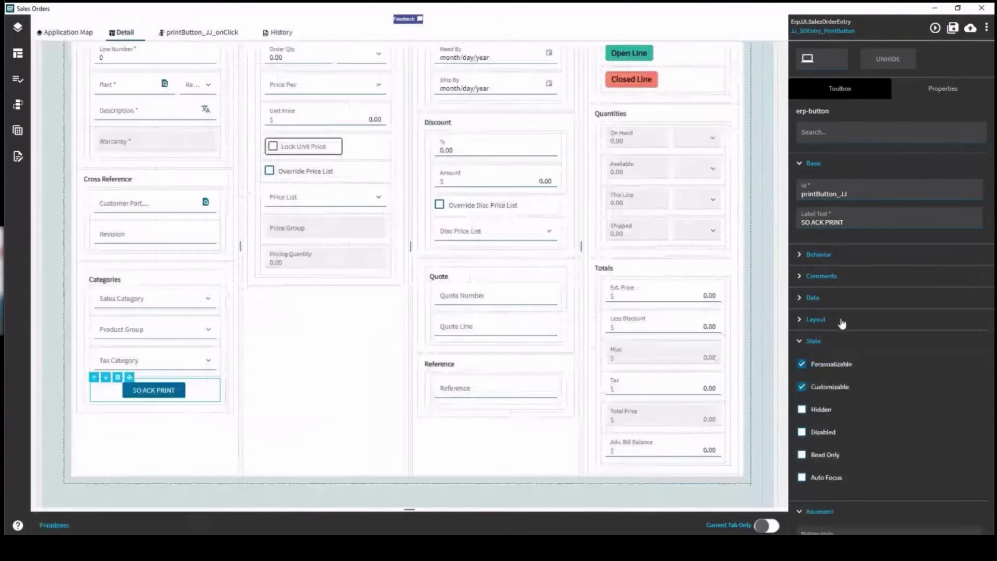
left_click(842, 319)
left_click(844, 298)
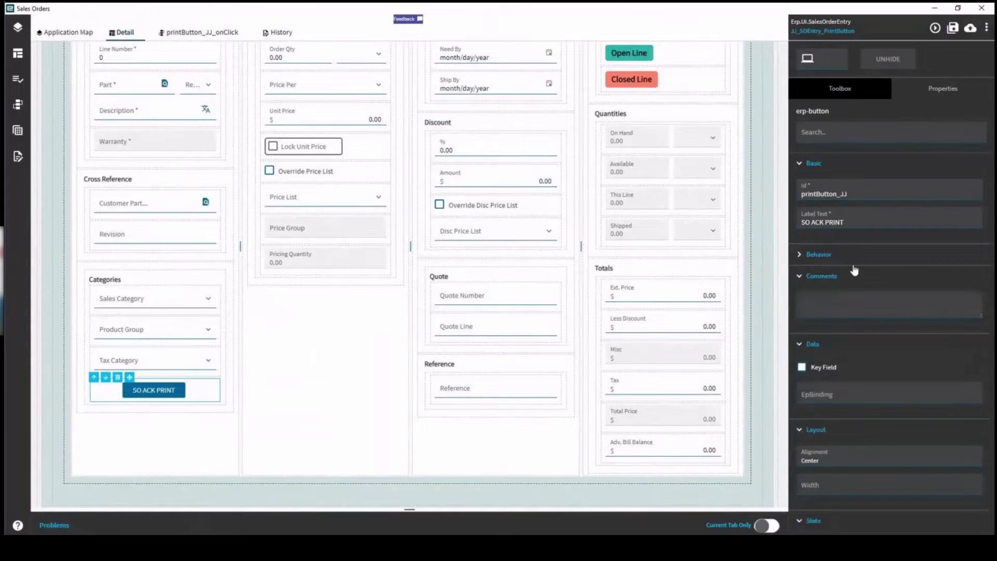